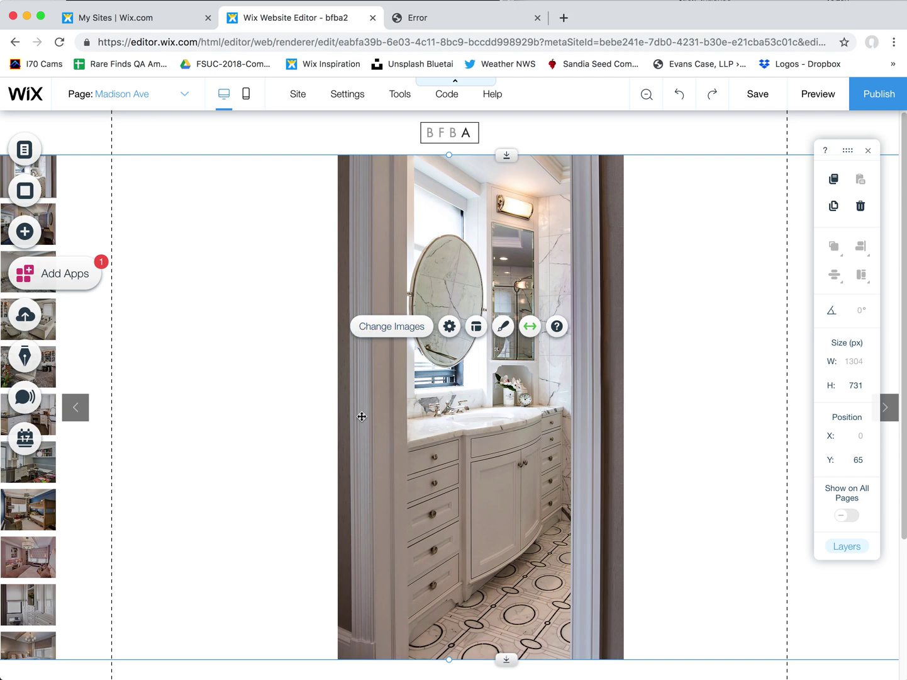
Review the alt-text titles of images 1, 2 and 3 in the Madison Ave page's gallery organizer
click(391, 326)
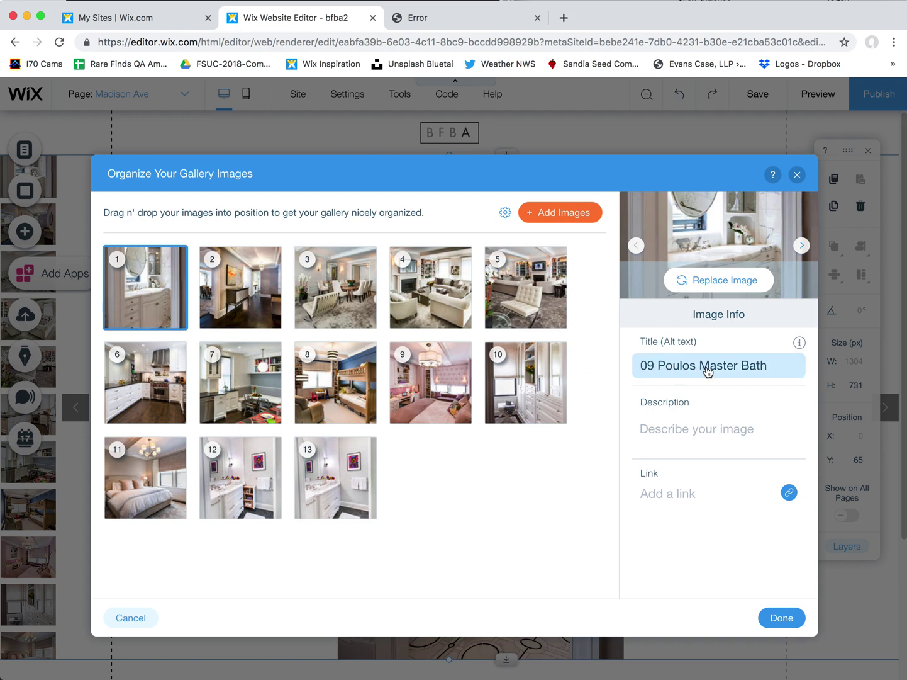
click(240, 287)
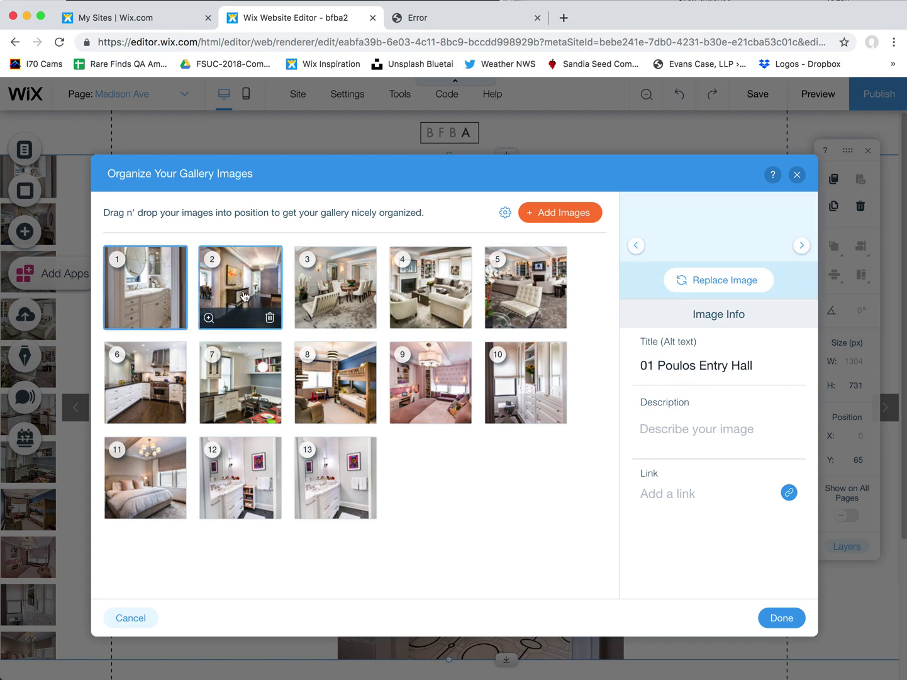
click(321, 289)
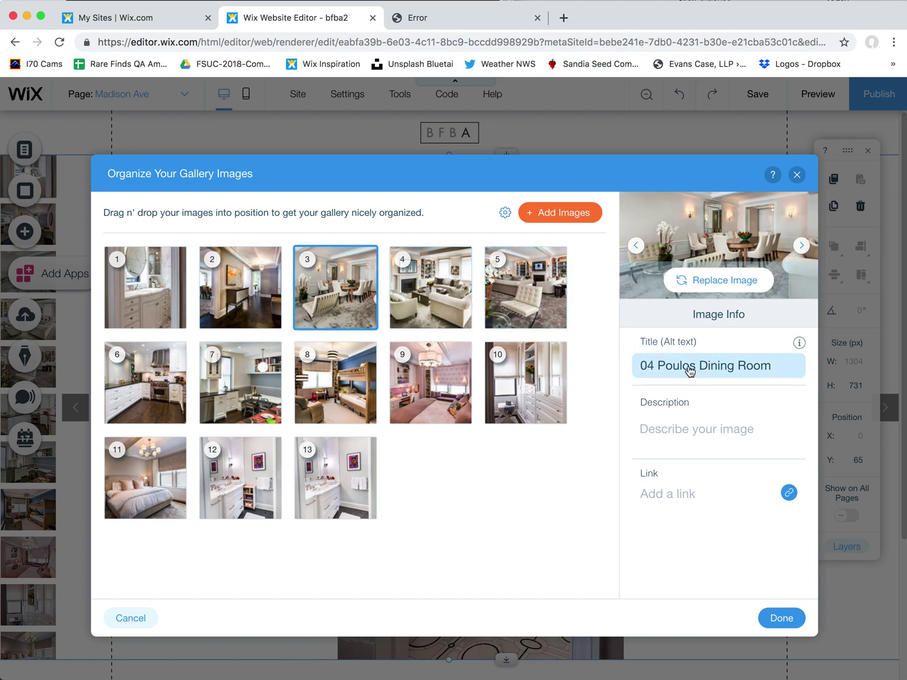
click(145, 287)
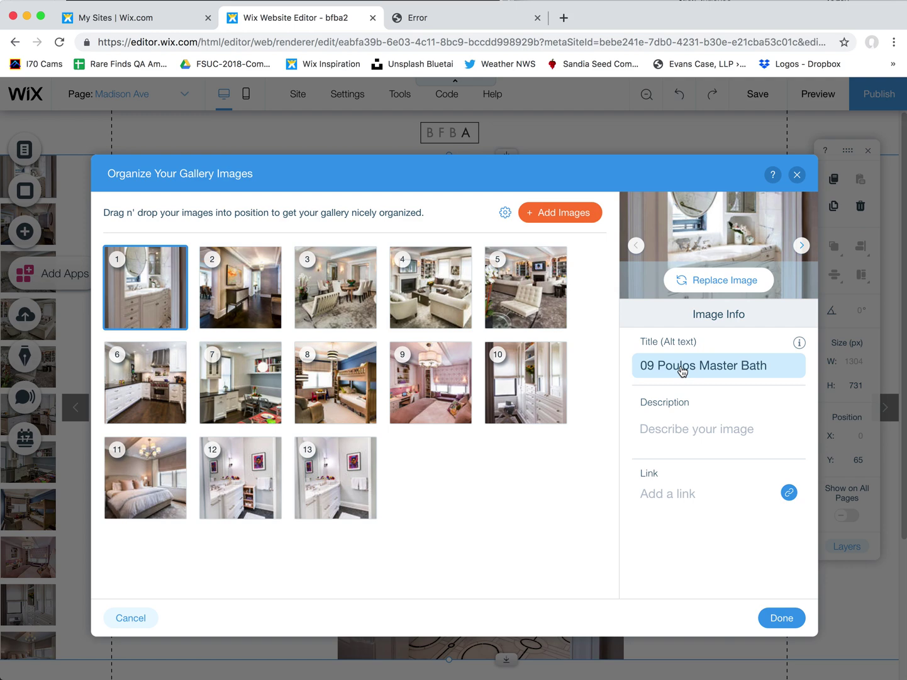
click(798, 175)
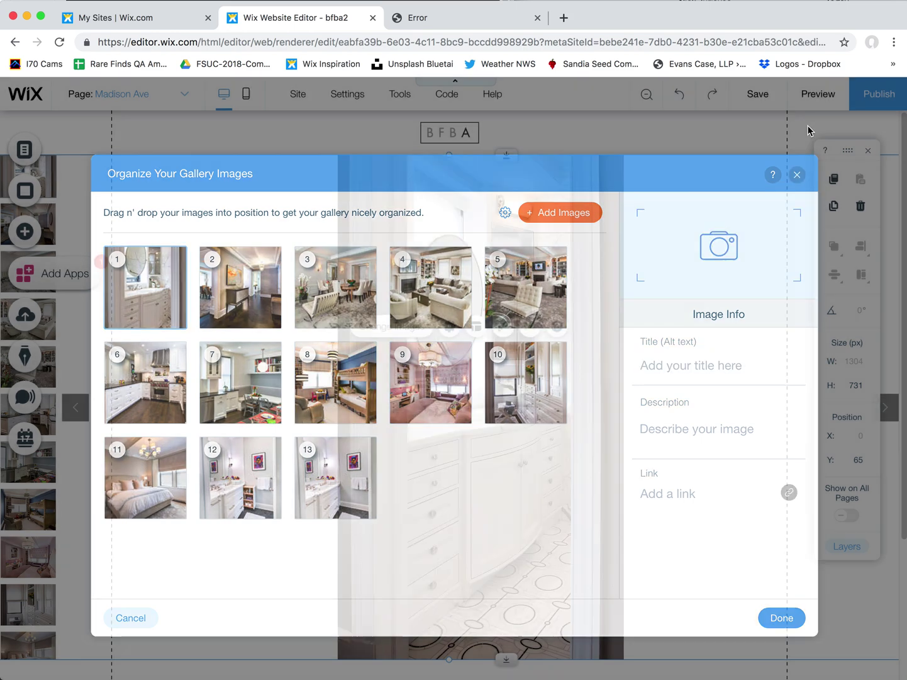
Preview the page's gallery through to its third image and return to the editor
click(815, 92)
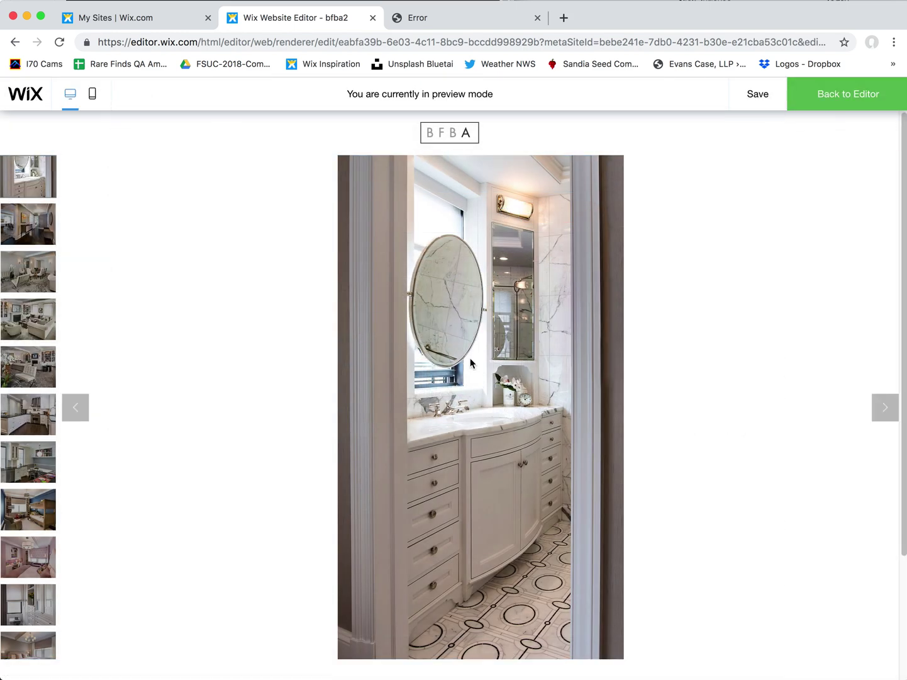
click(889, 412)
click(886, 409)
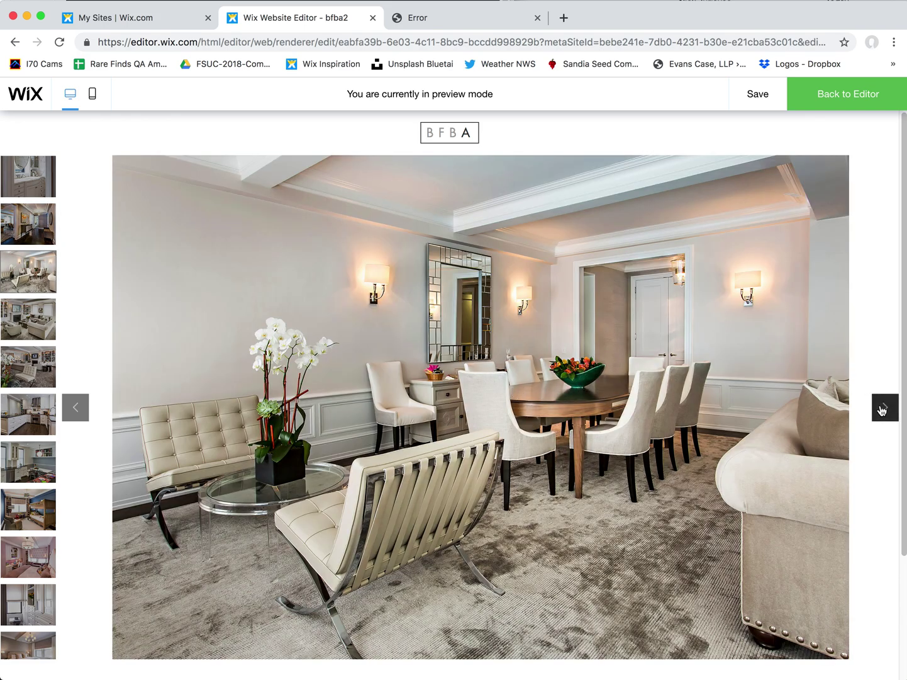
click(844, 103)
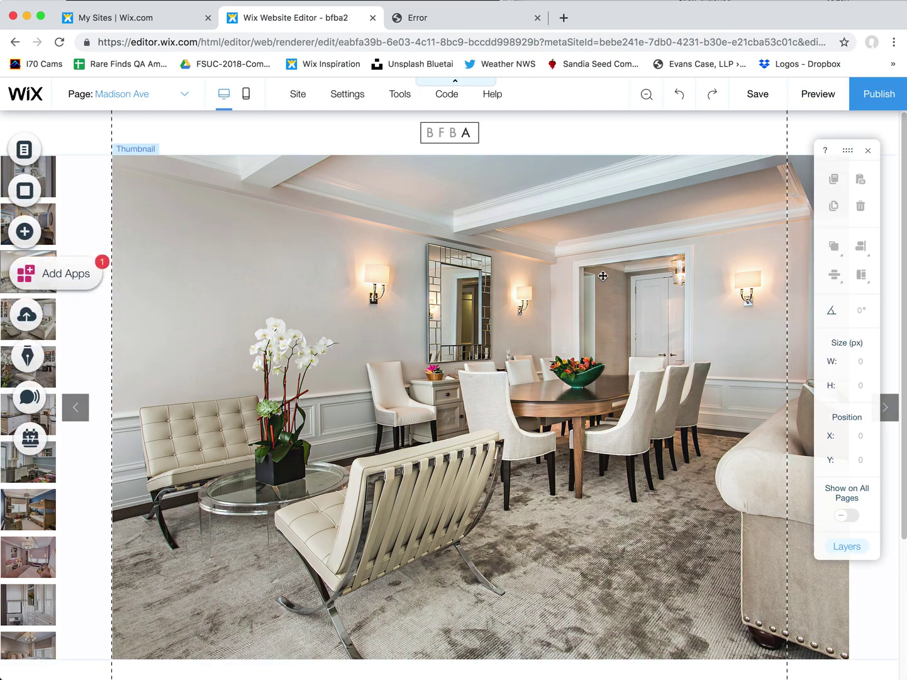
click(472, 358)
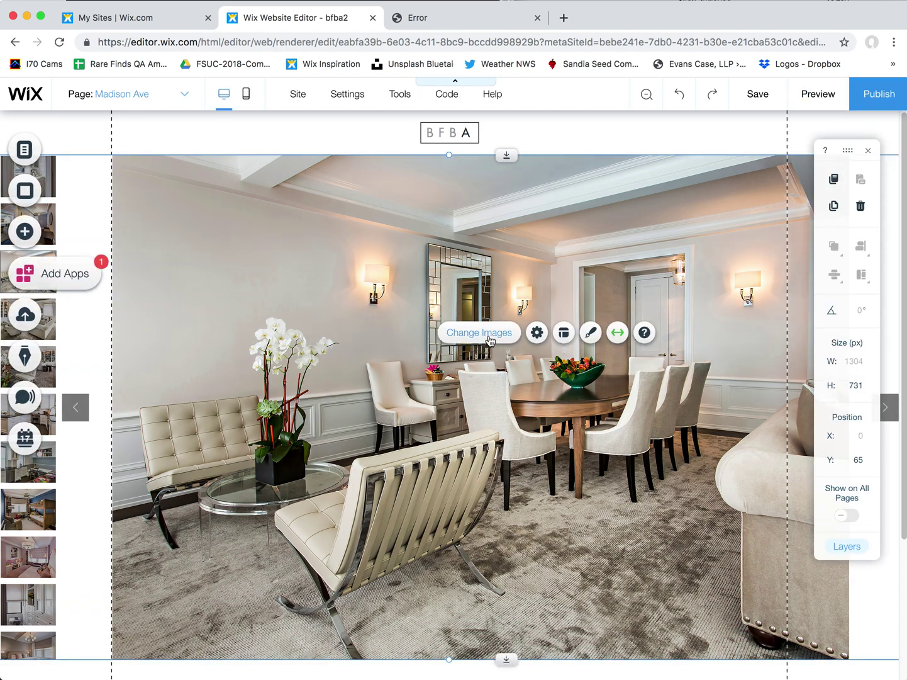
click(484, 332)
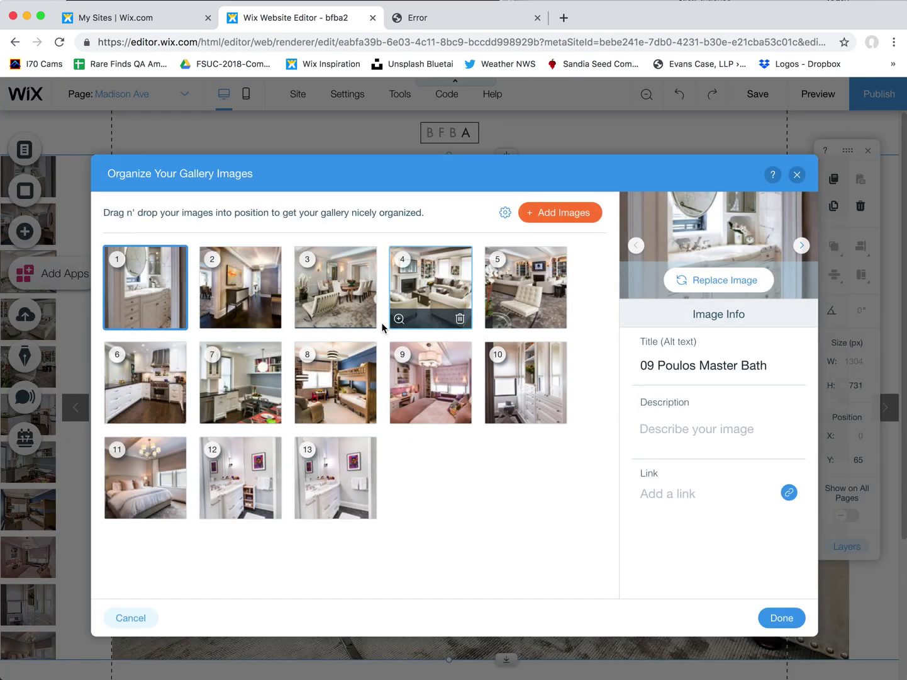
click(798, 175)
click(141, 94)
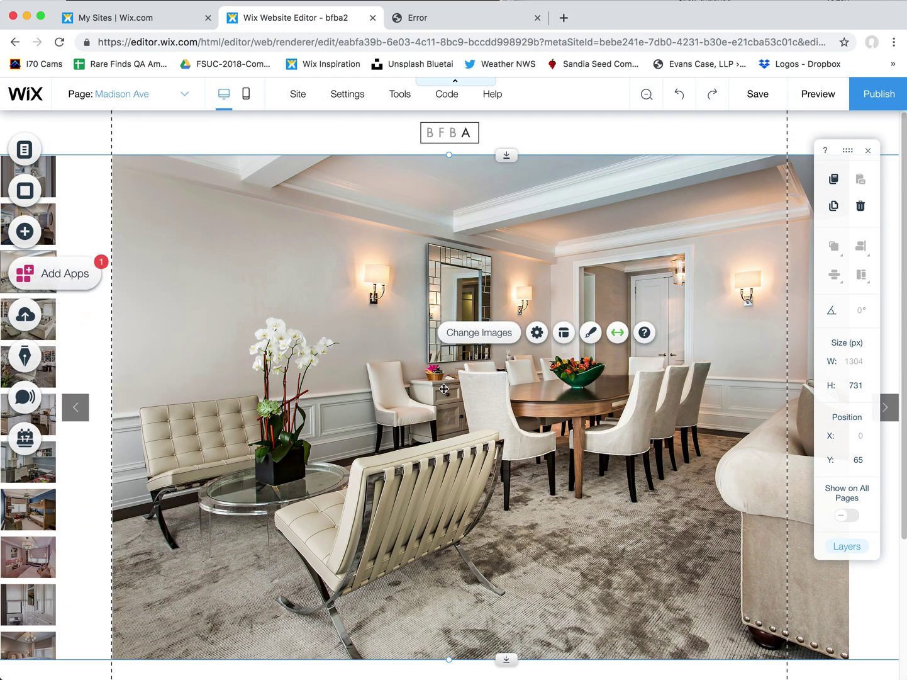
Set the alt-text title of gallery image 1, the vanity photo, to "Madison Avenue Architect"
click(484, 333)
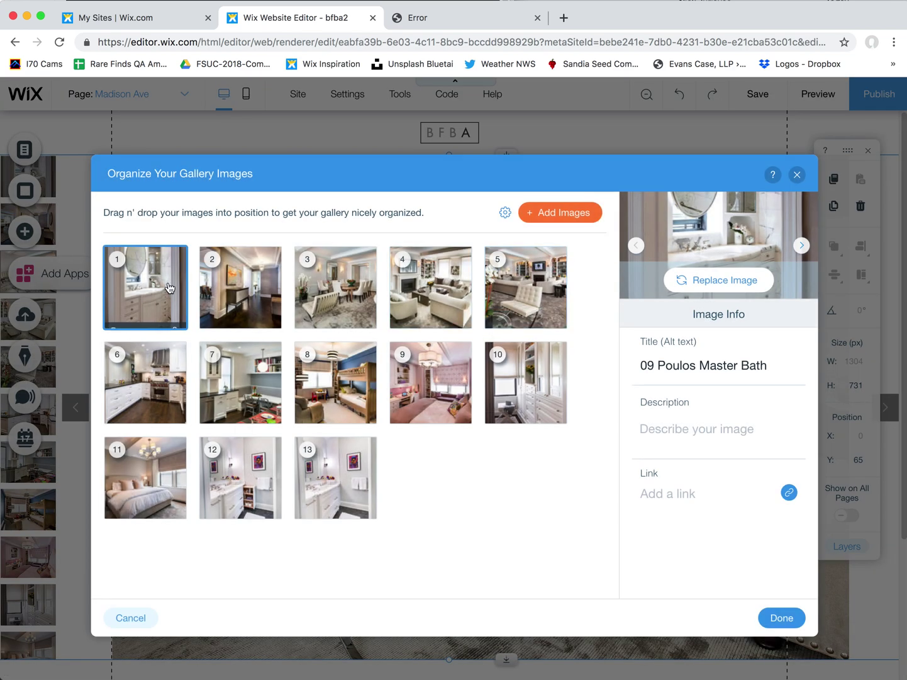
click(719, 370)
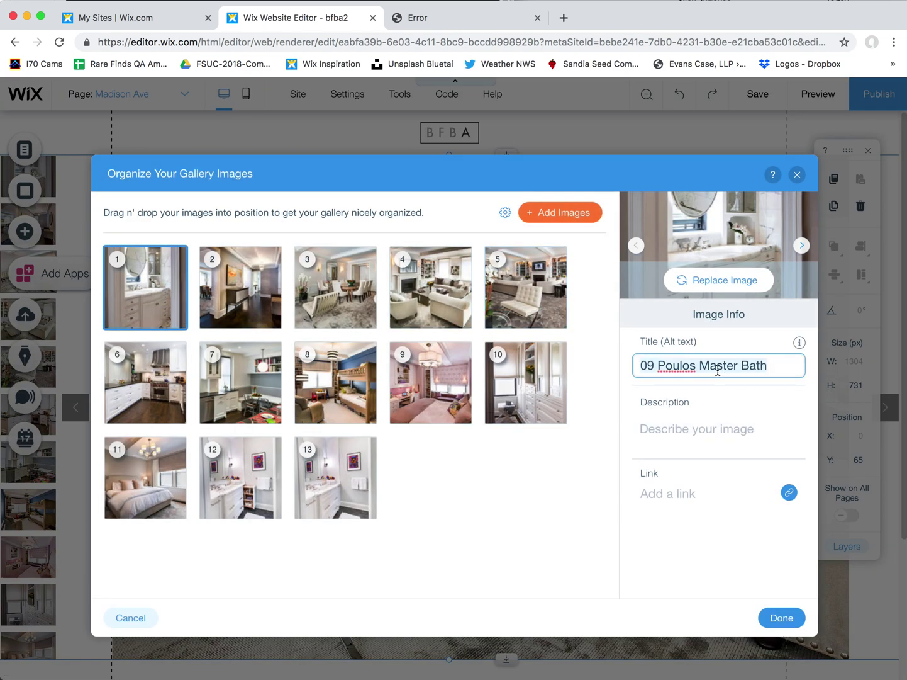
key(cmd+a)
text(Madison Avenue Architecture)
key(BackSpace)
key(BackSpace)
key(BackSpace)
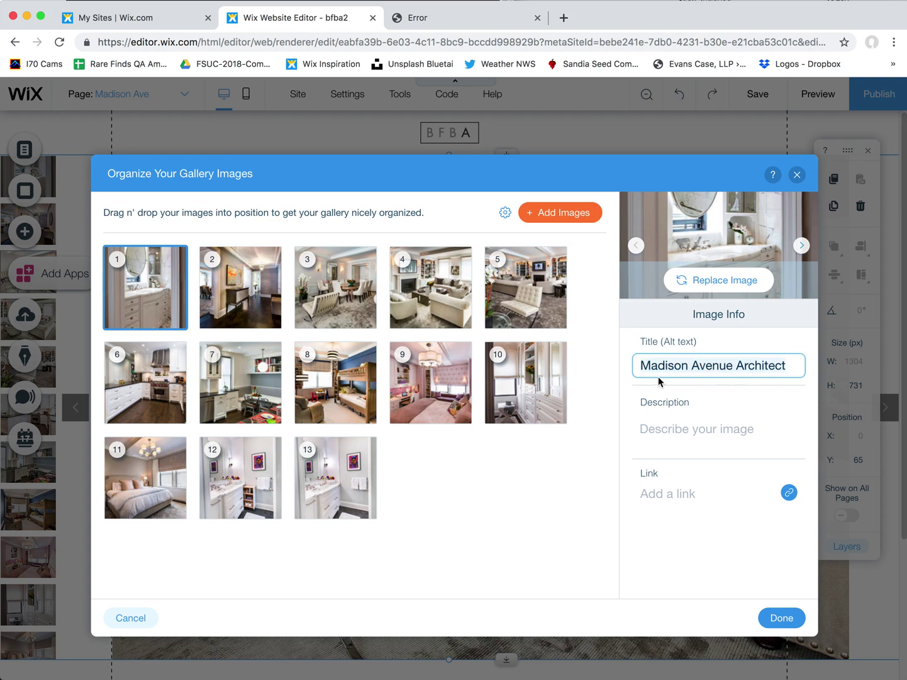
Set the titles of gallery images 2 and 3, the entry hall and dining room, to "Madison Avenue Architect"
click(241, 281)
triple_click(675, 371)
text(Madison Avenue Architect)
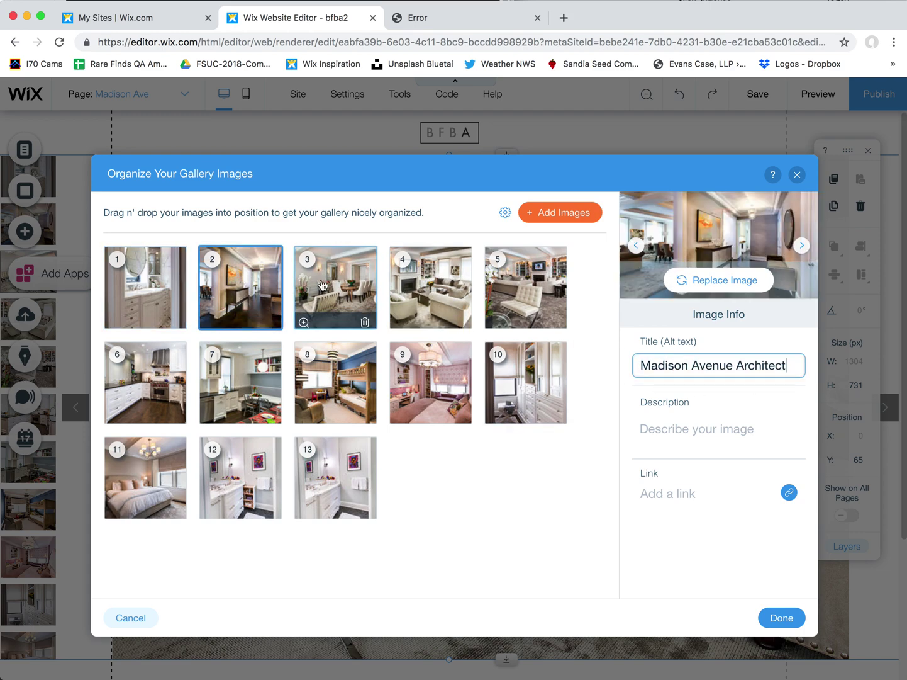
click(330, 287)
triple_click(688, 367)
text(Madison Avenue Architect)
Set the titles of gallery images 4 and 5, the two living room photos, to "Madison Avenue Architect"
click(431, 287)
click(679, 369)
triple_click(678, 368)
text(Madison Avenue Architect)
click(526, 287)
click(679, 368)
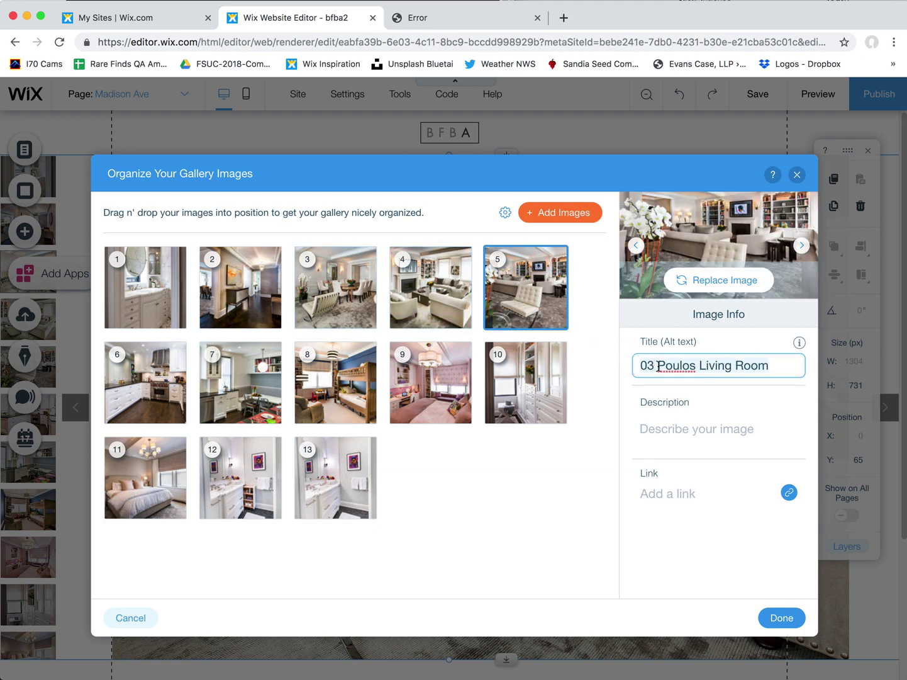
triple_click(679, 368)
text(Madison Avenue Architect)
Set the titles of gallery images 6 and 7 to "Madison Avenue Architect"
click(157, 384)
text(Madison Avenue Architect)
click(211, 395)
triple_click(665, 371)
text(Madison Avenue Architect)
Give the kitchen photo at gallery position 8 the title "Madison Avenue Architect - Kitchen"
click(335, 384)
drag(335, 385, 335, 387)
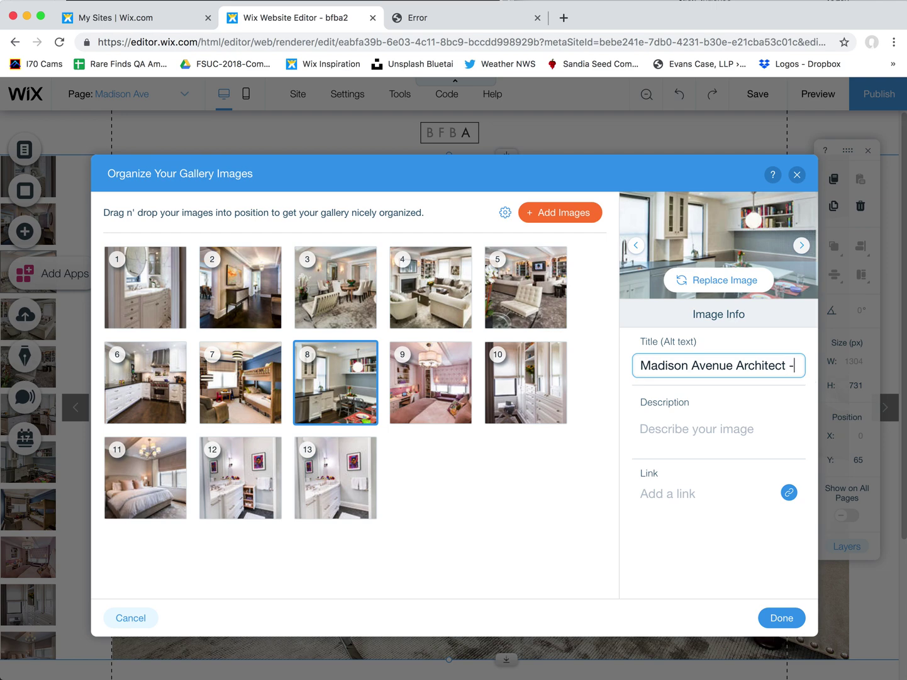
text(- Tk)
key(BackSpace)
key(BackSpace)
text(Kitchen)
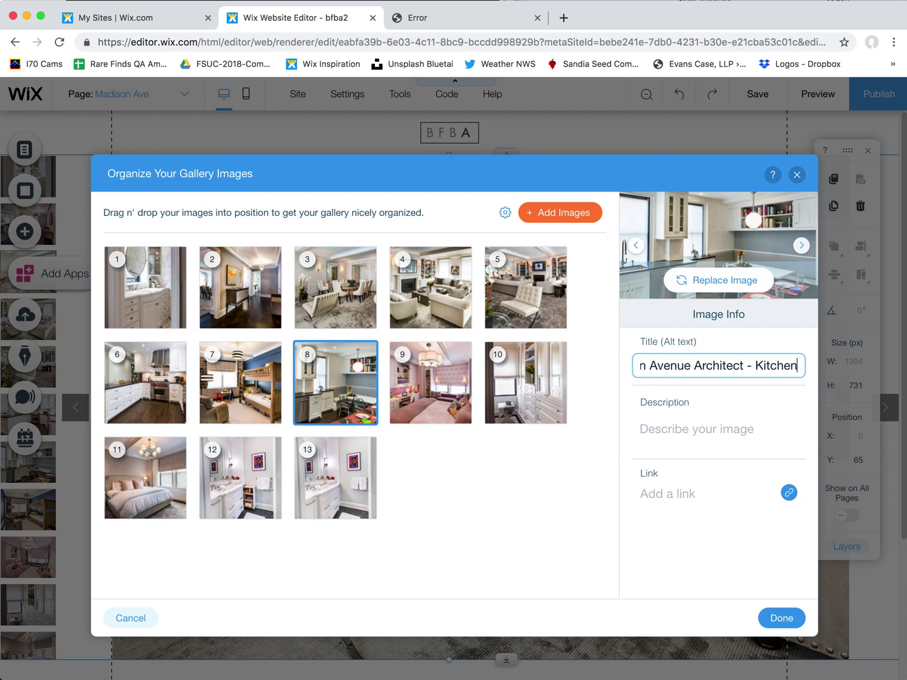
Retitle gallery image 9, the pink bedroom, as "Madison Avenue Architect - Girl's Ro"
click(801, 245)
triple_click(706, 369)
text(Madison Avenue Architect)
text(- Girls R)
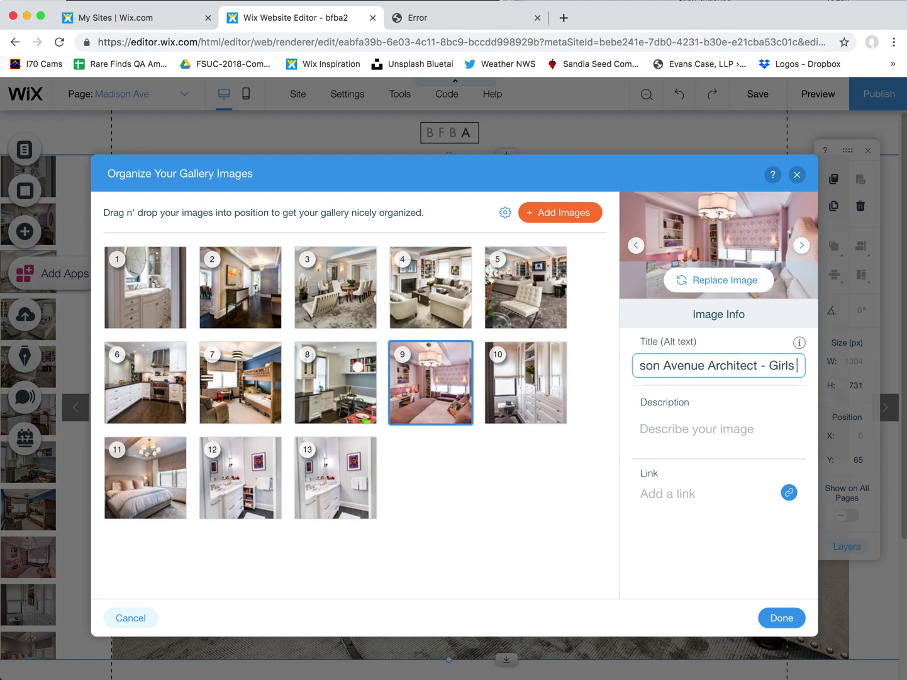
key(BackSpace)
key(BackSpace)
key(BackSpace)
text('s Ro)
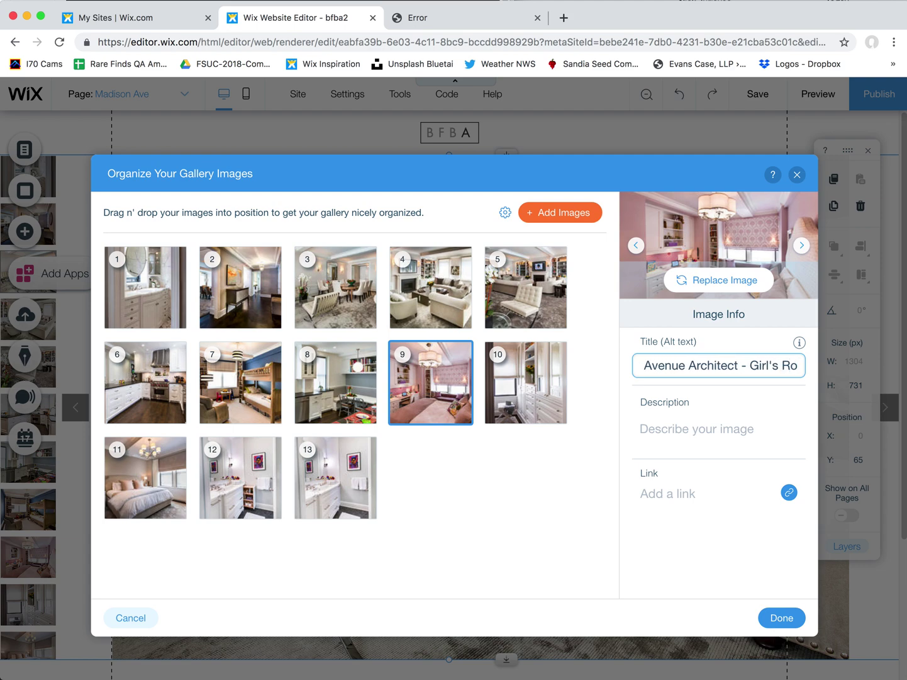
key(BackSpace)
key(BackSpace)
key(BackSpace)
key(BackSpace)
key(BackSpace)
key(BackSpace)
key(BackSpace)
key(BackSpace)
key(BackSpace)
key(BackSpace)
key(super+z)
Change the ending of image 9's title so that it reads "Madison Avenue Architect - Bedroom"
click(801, 368)
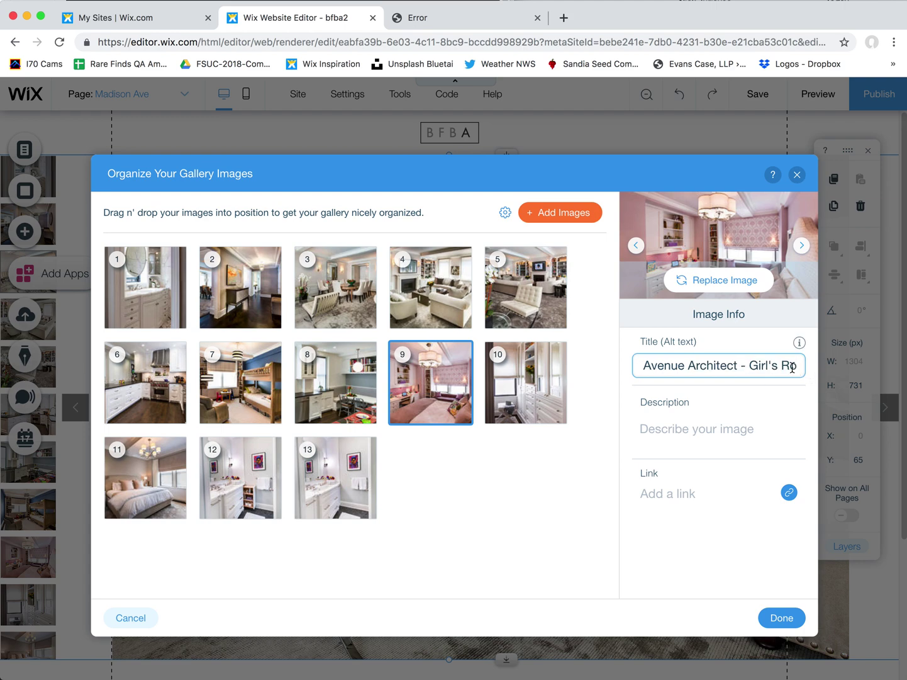
key(BackSpace)
key(BackSpace)
key(BackSpace)
key(BackSpace)
key(BackSpace)
key(BackSpace)
key(BackSpace)
key(BackSpace)
key(BackSpace)
key(BackSpace)
key(BackSpace)
text(Bedroom)
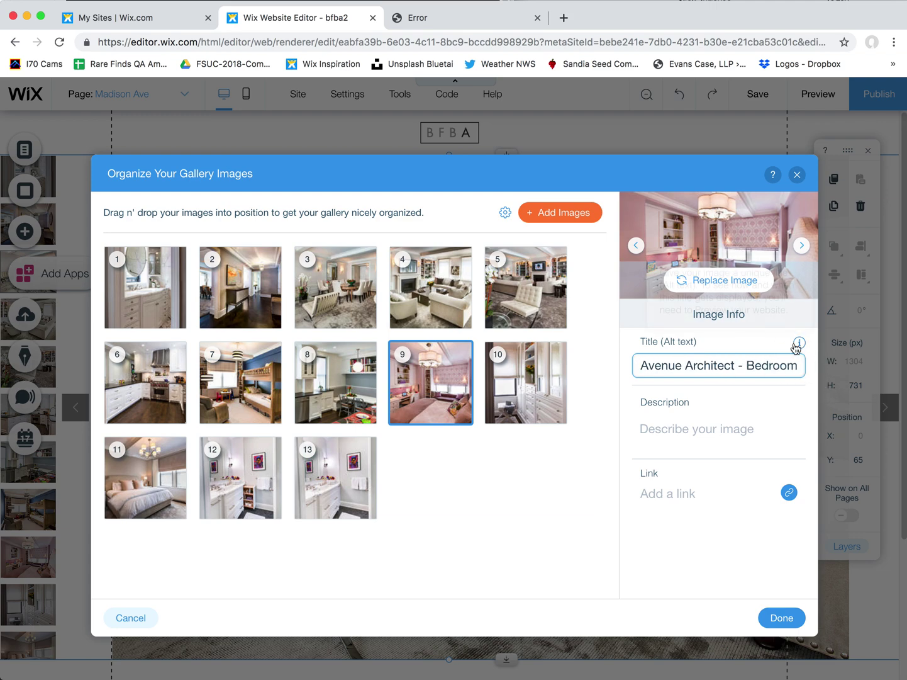
mouse_move(797, 348)
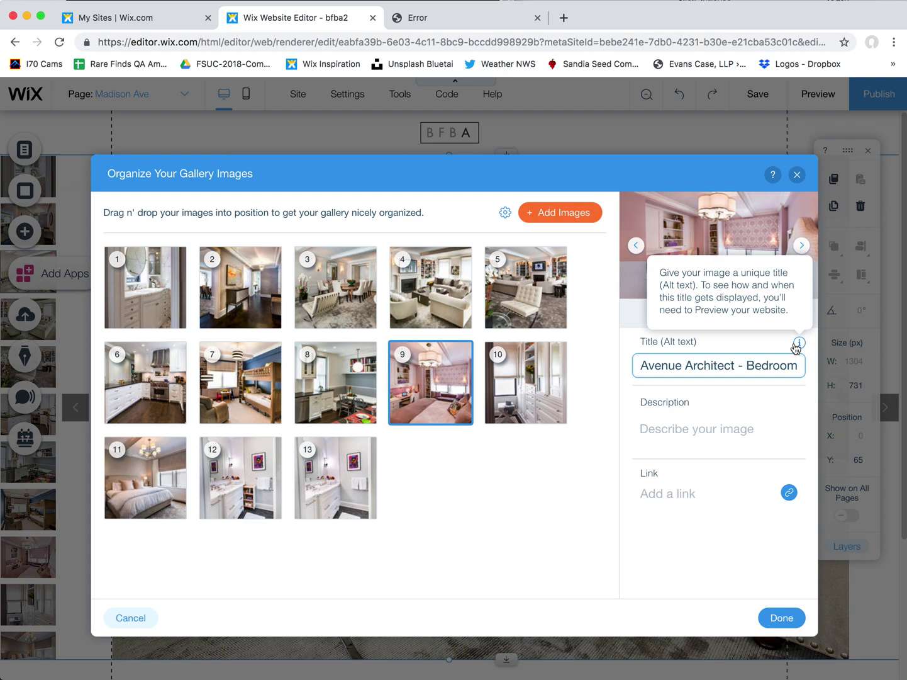
click(790, 370)
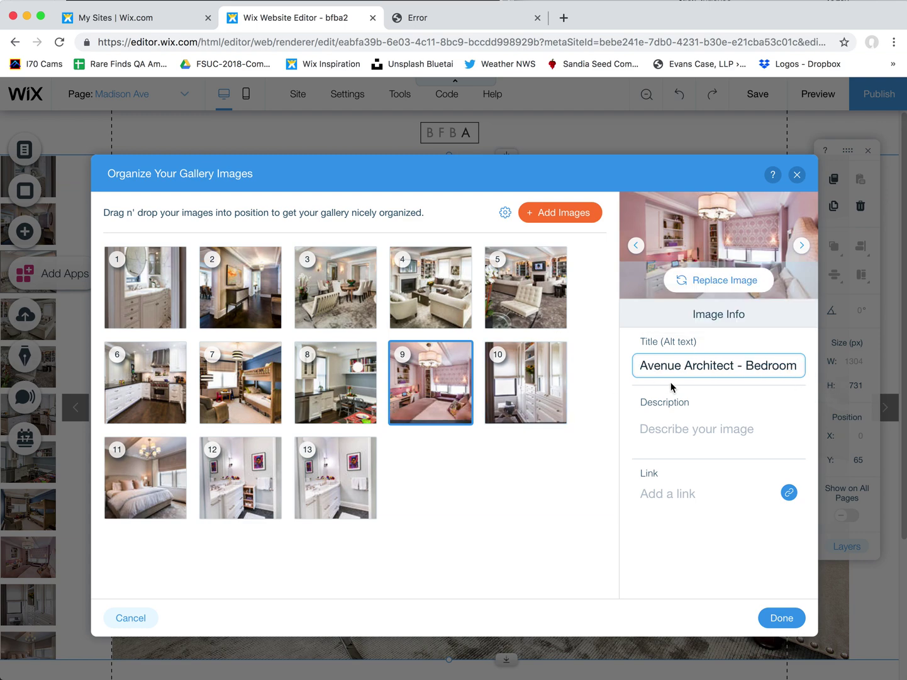
Set the titles of gallery images 10 and 11 to "Madison Avenue Architect"
click(512, 371)
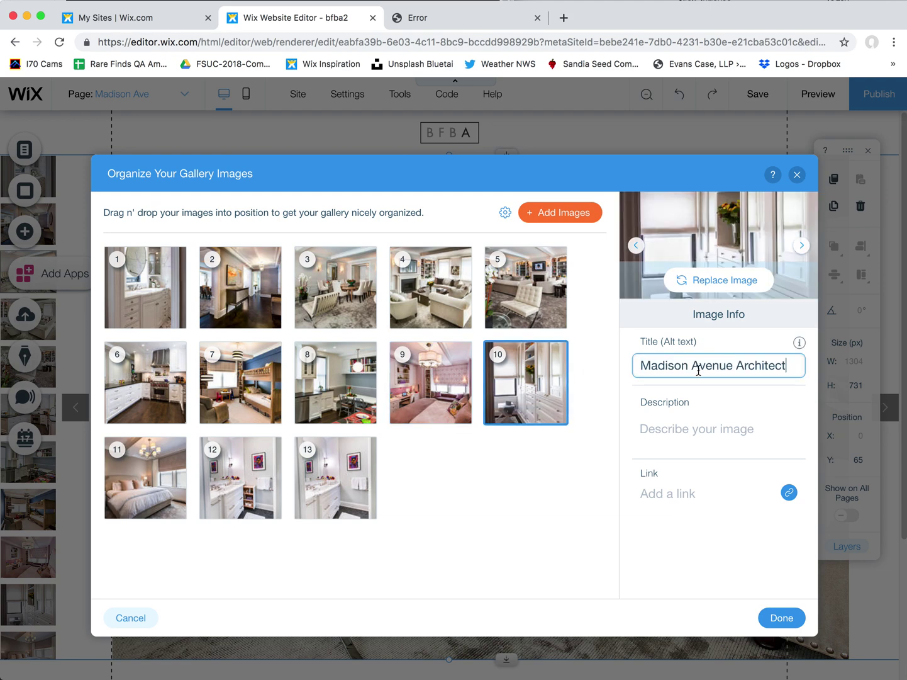
click(144, 477)
click(685, 366)
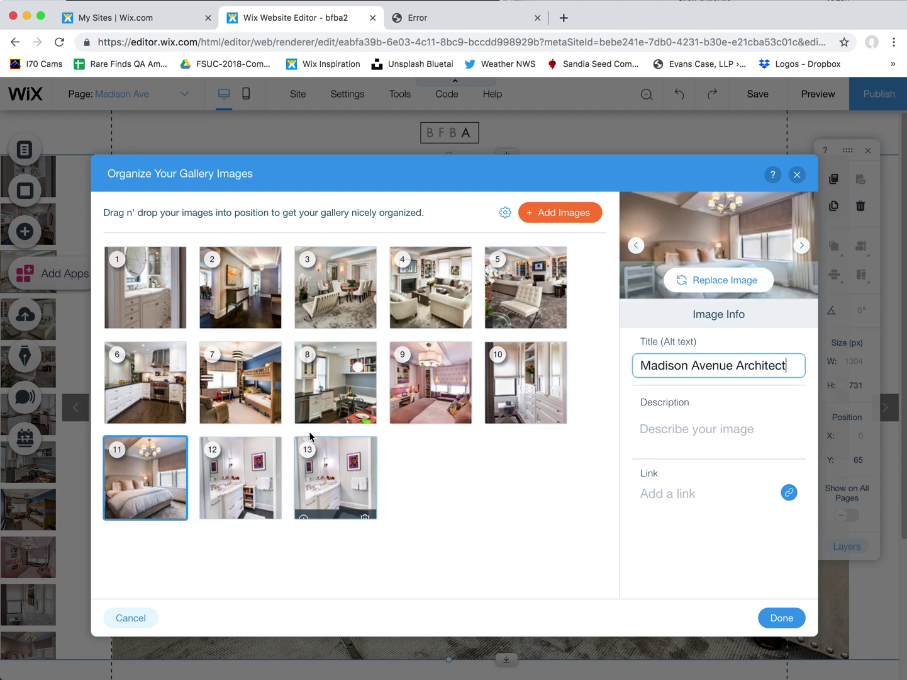
Set the titles of gallery images 12 and 13, the two bathroom photos, to "Madison Avenue Architect"
click(240, 477)
click(730, 367)
key(ctrl+a)
text(Madison Avenue Architect)
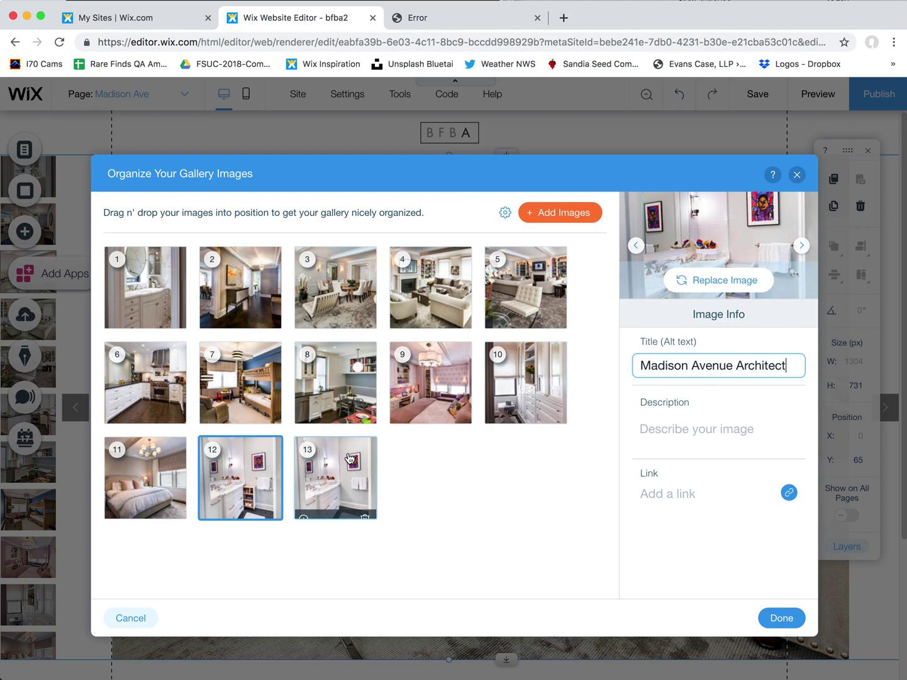
click(335, 477)
click(711, 366)
key(ctrl+a)
text(Madison Avenue Architect)
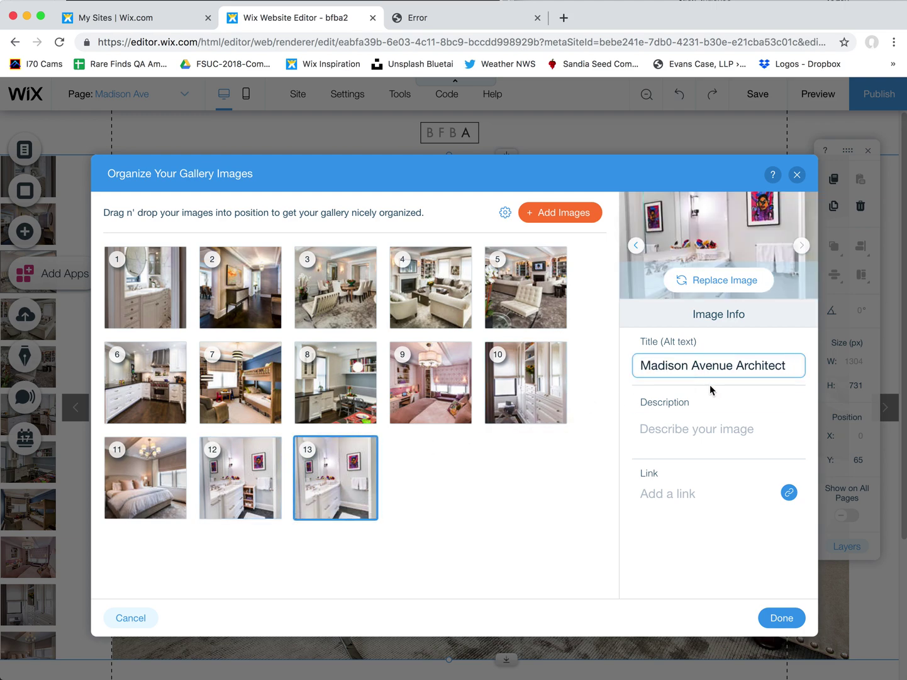
Recheck the titles of images 12, 11, 6, 1 and 2 and apply the gallery changes
click(261, 471)
click(151, 478)
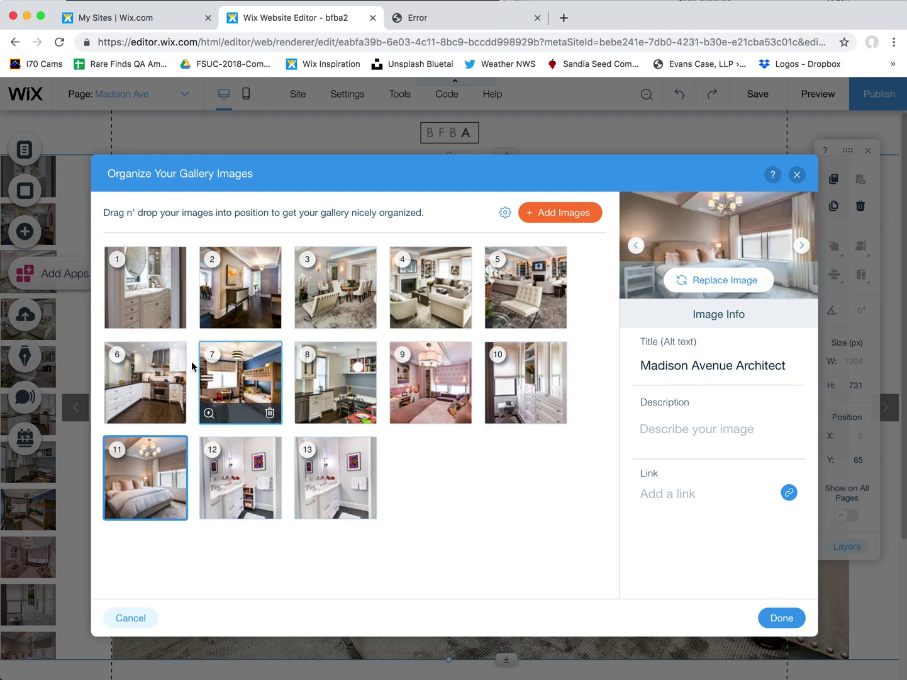
click(170, 365)
click(165, 296)
click(240, 295)
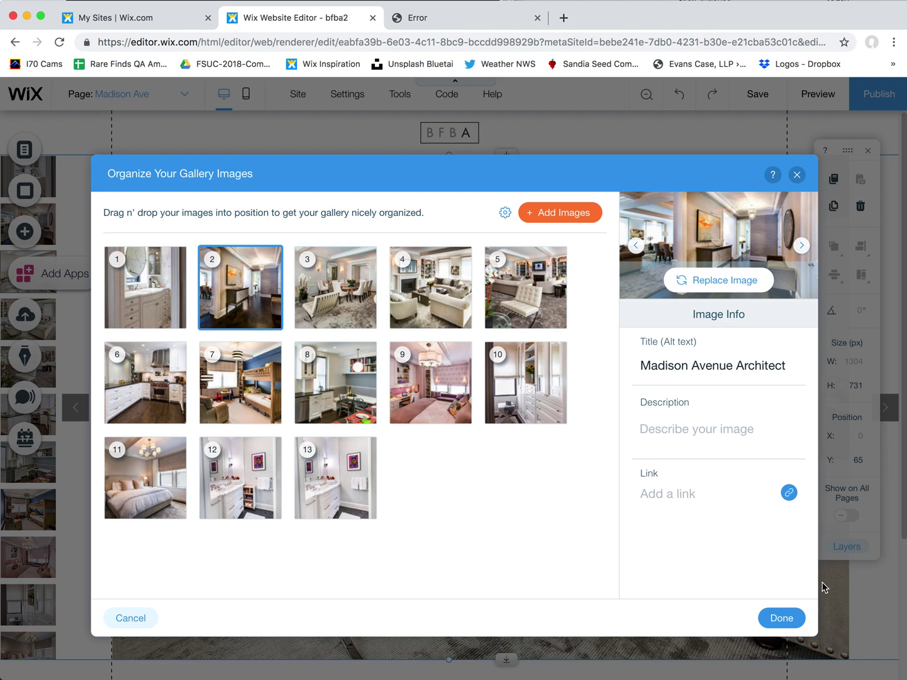
click(782, 618)
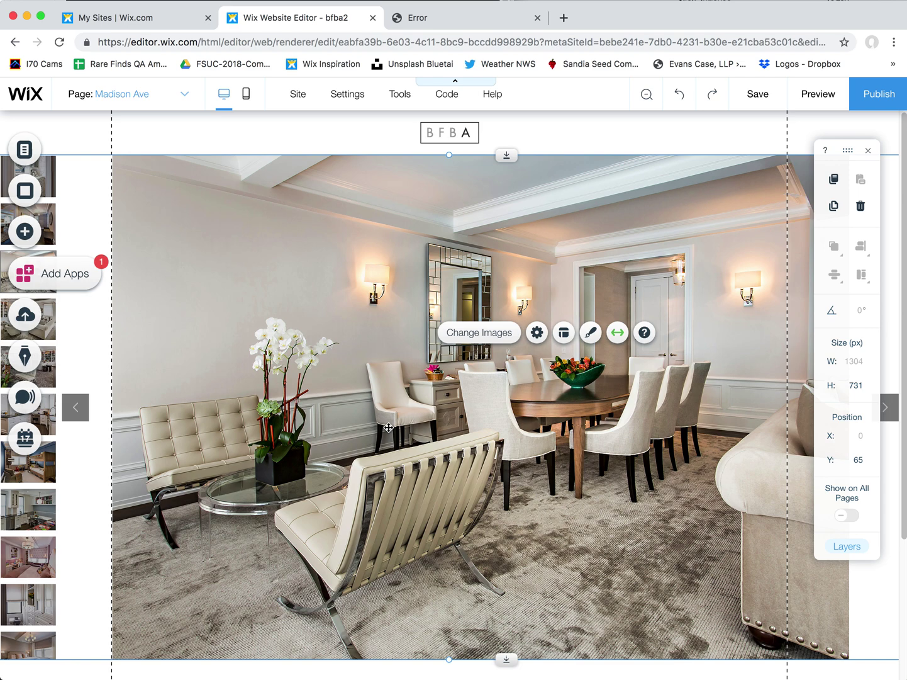
Look up the options available for the Madison Ave page in the site menu
click(139, 98)
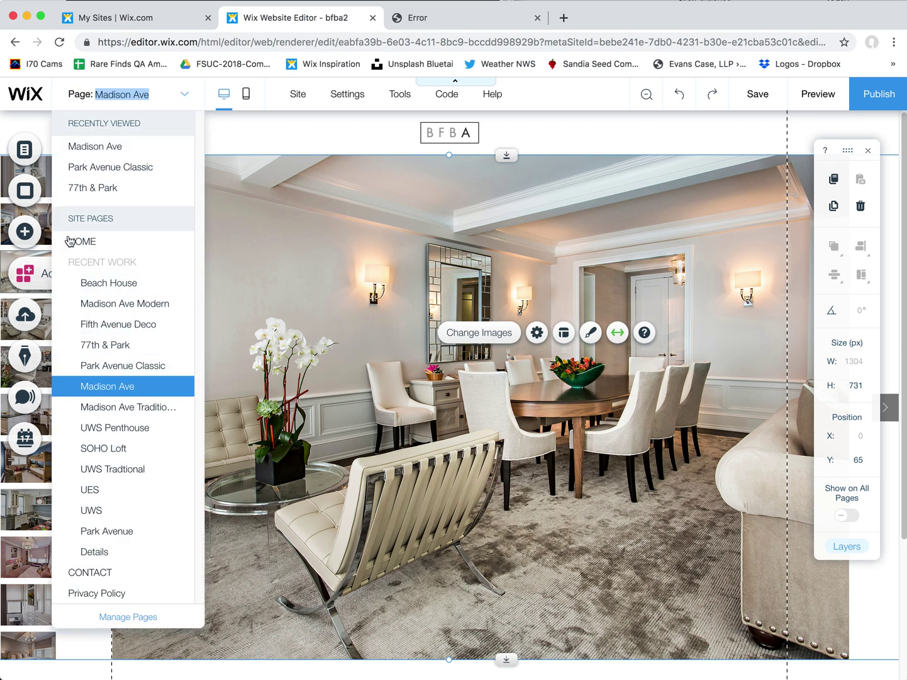
click(29, 152)
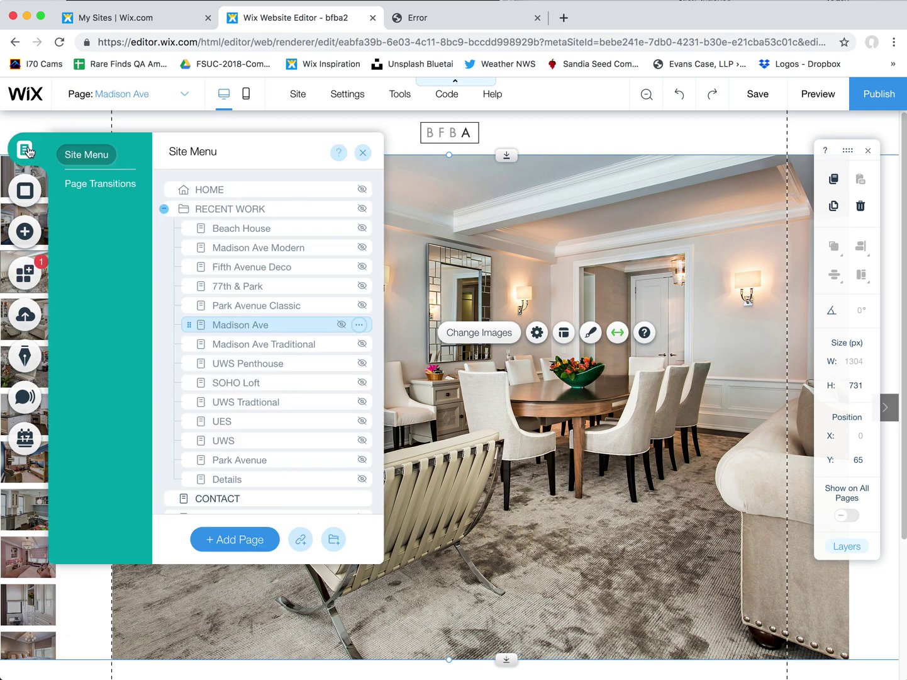
click(359, 325)
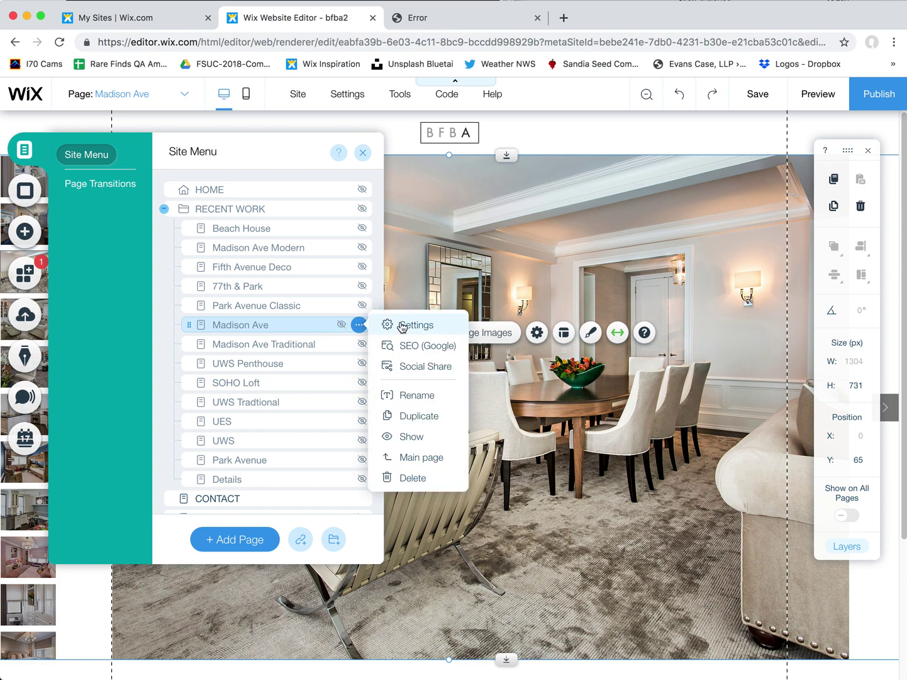
click(81, 154)
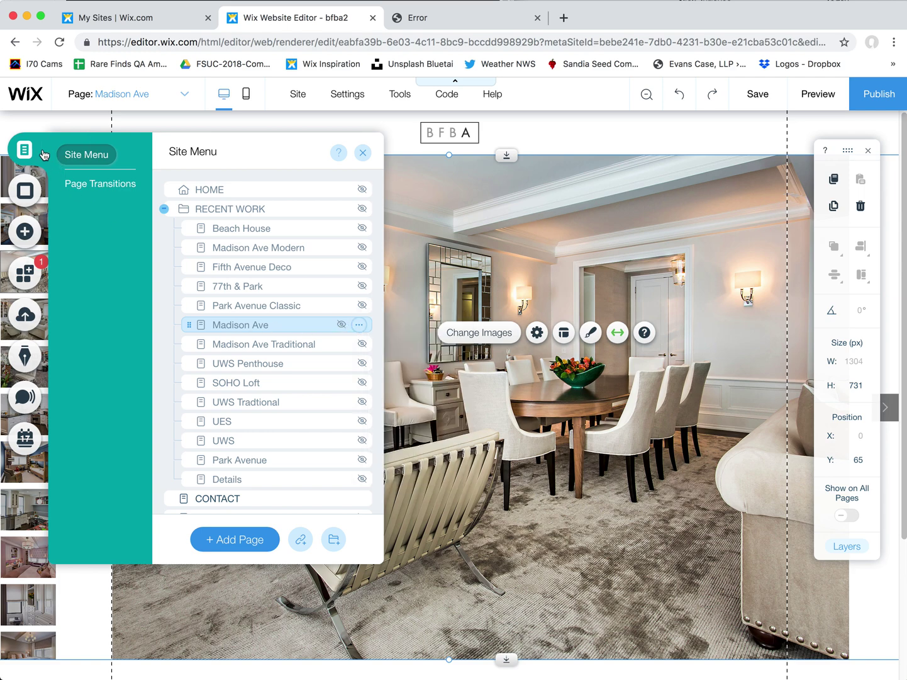
In the Madison Ave page's SEO (Google) settings, set the search-result title to "Madison Avenue Architect | BFBA Project"
click(359, 325)
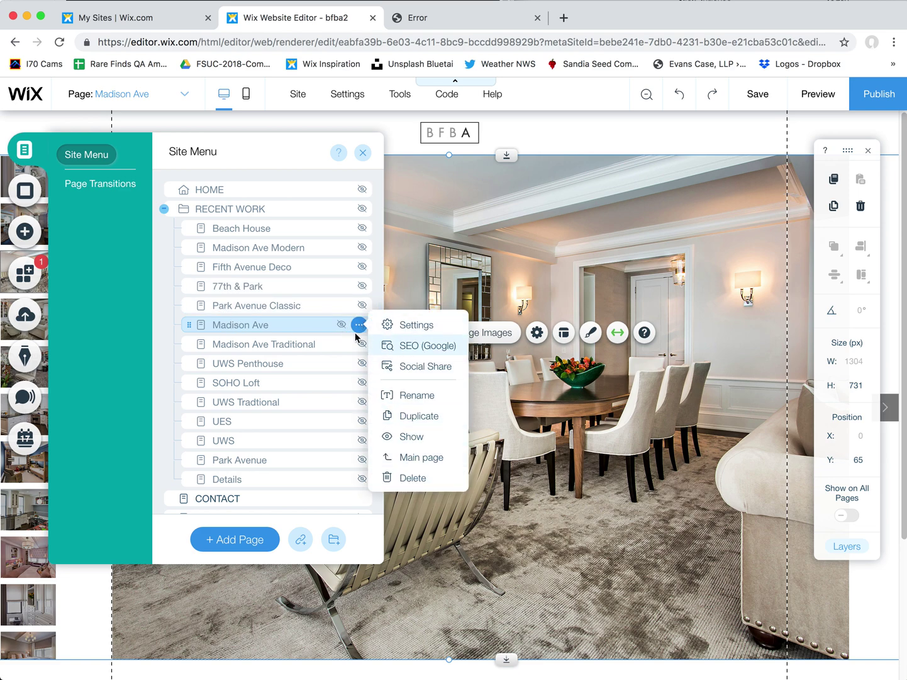
click(420, 346)
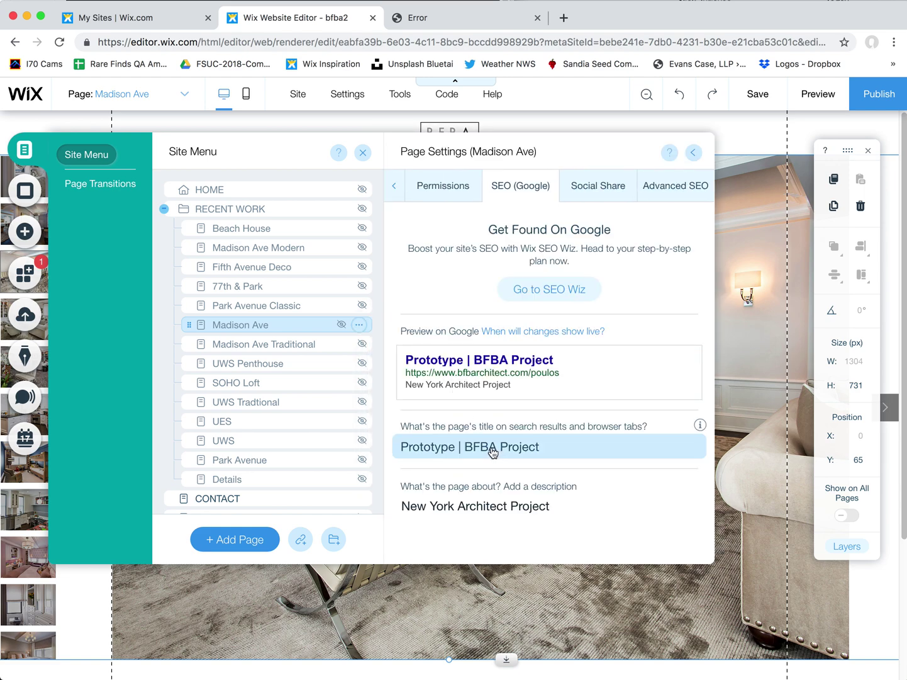
scroll(479, 505, down, 1)
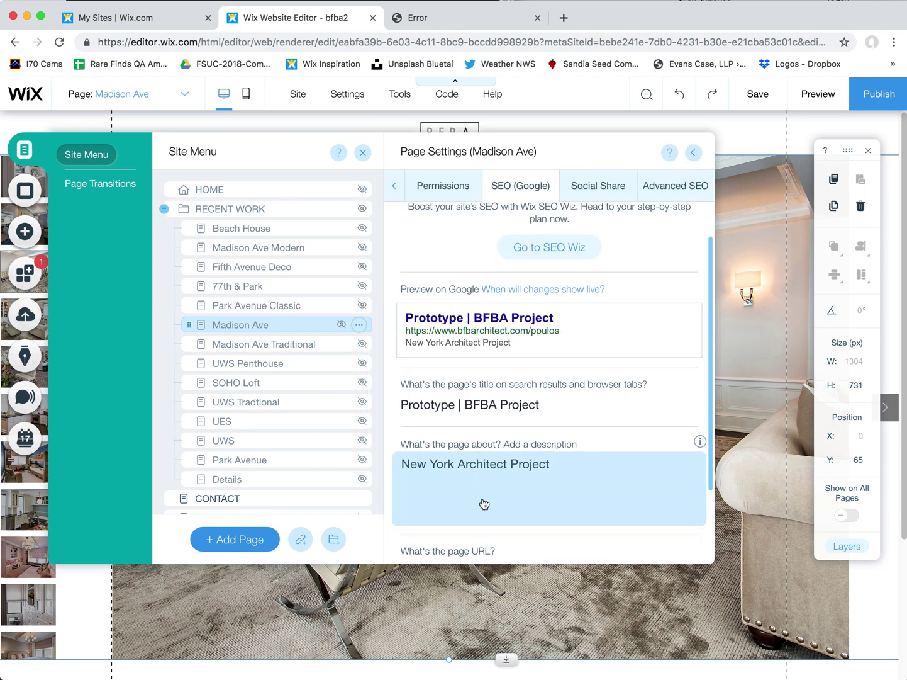
click(447, 409)
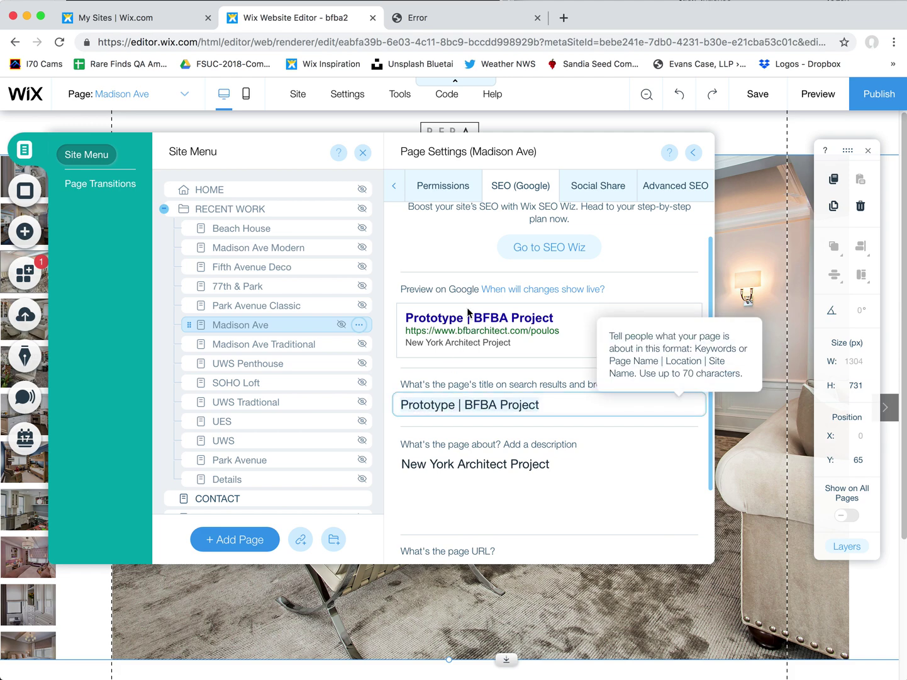
click(538, 352)
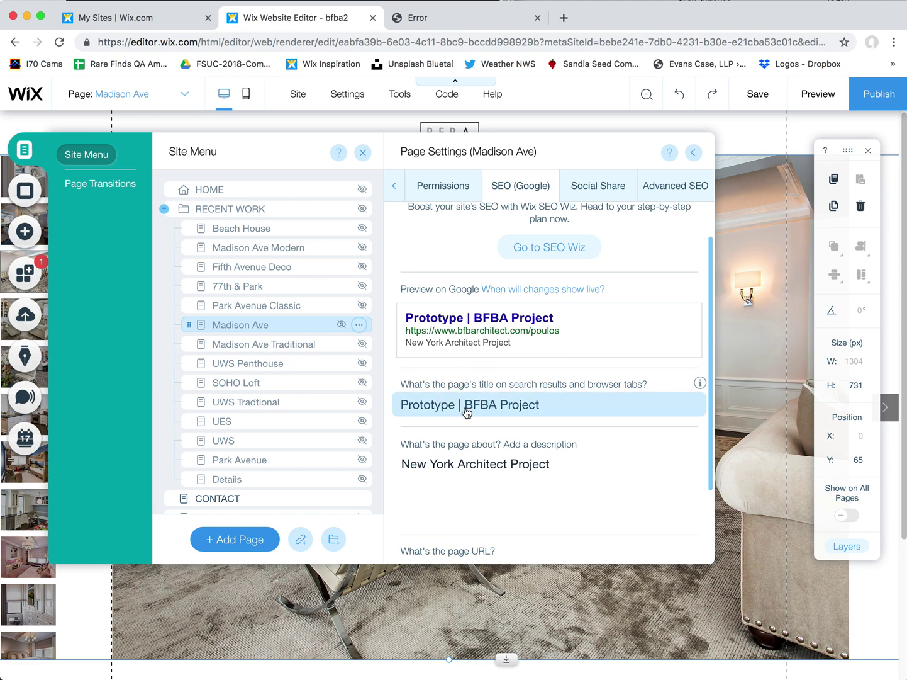
click(440, 404)
double_click(438, 405)
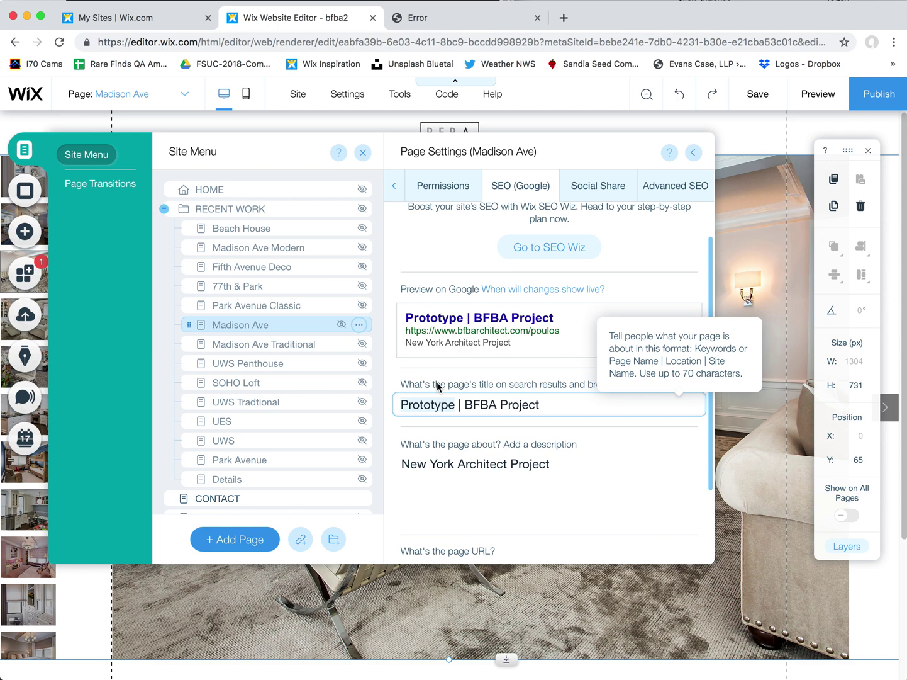
text(Madison Aven)
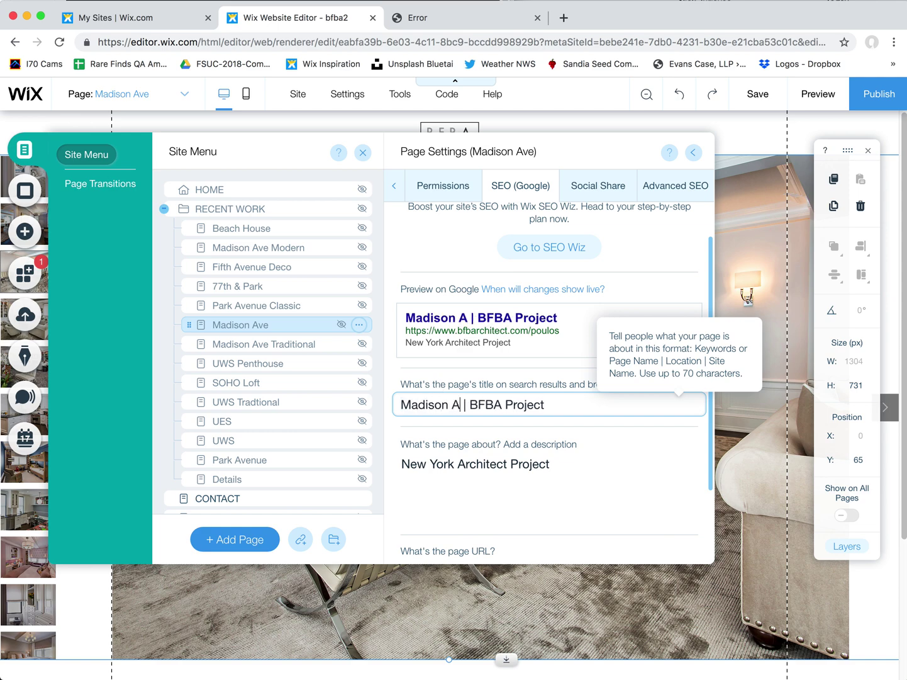
text(ue Archite)
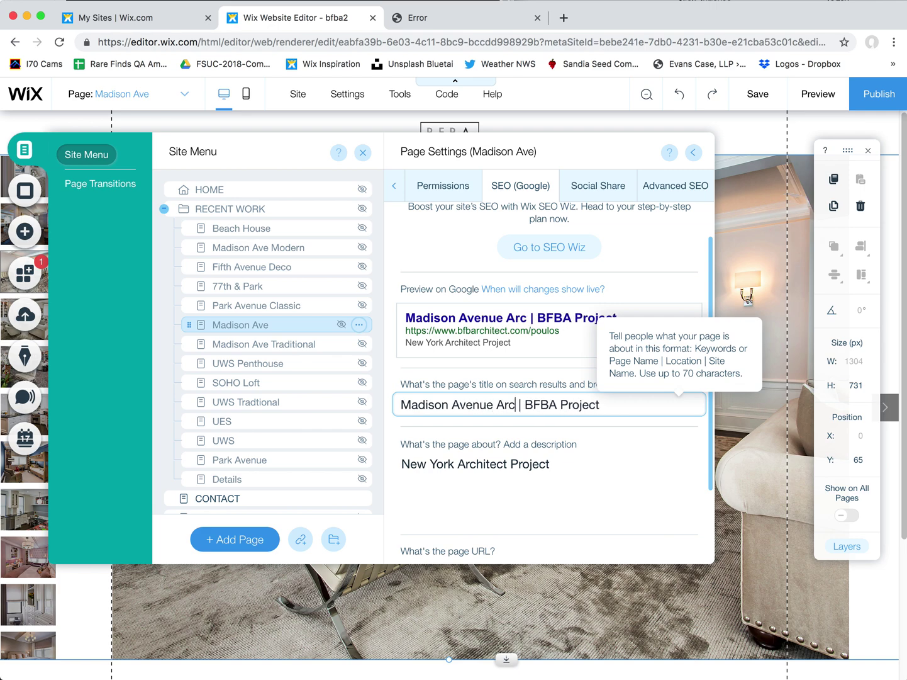
text(ct)
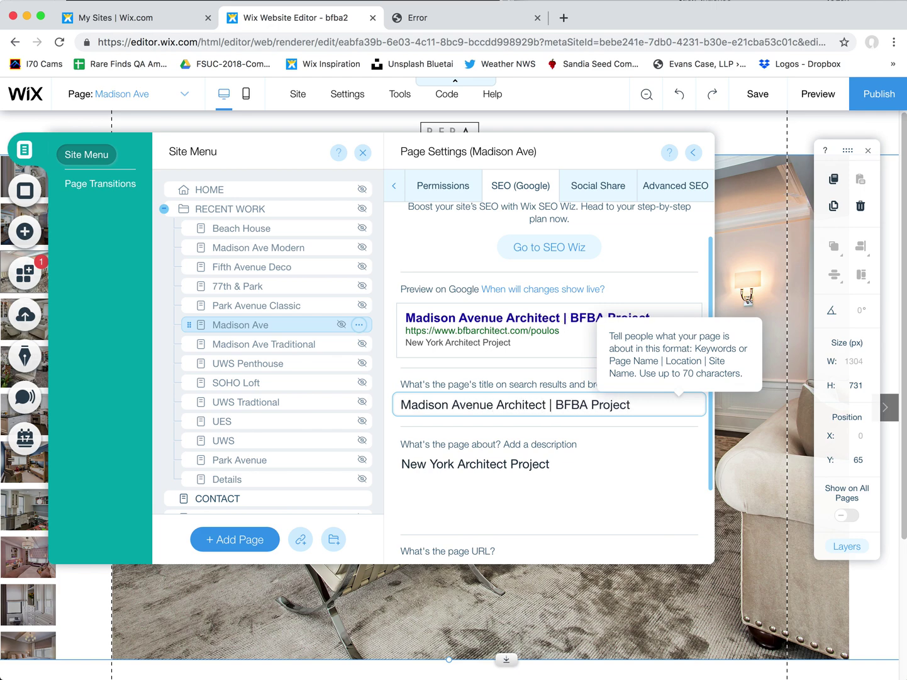
key(Return)
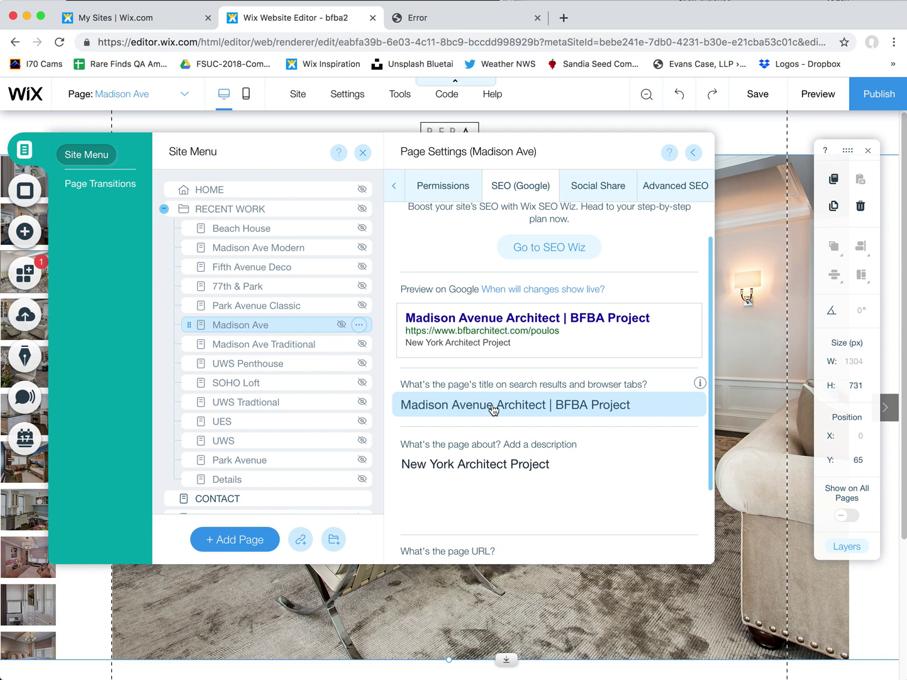
click(501, 459)
click(557, 474)
text(- adfadf)
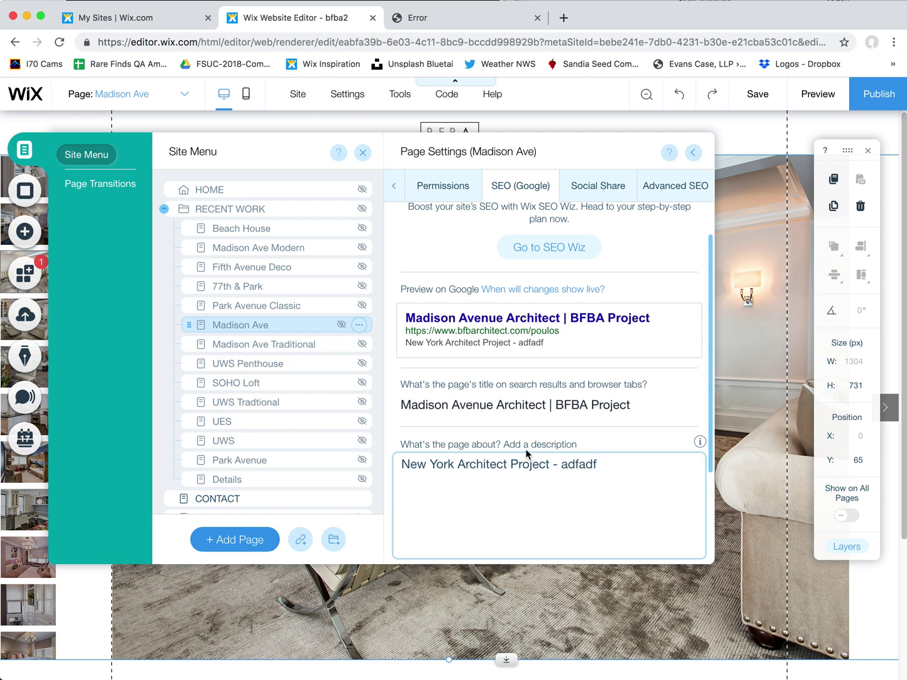
drag(597, 463, 555, 464)
key(BackSpace)
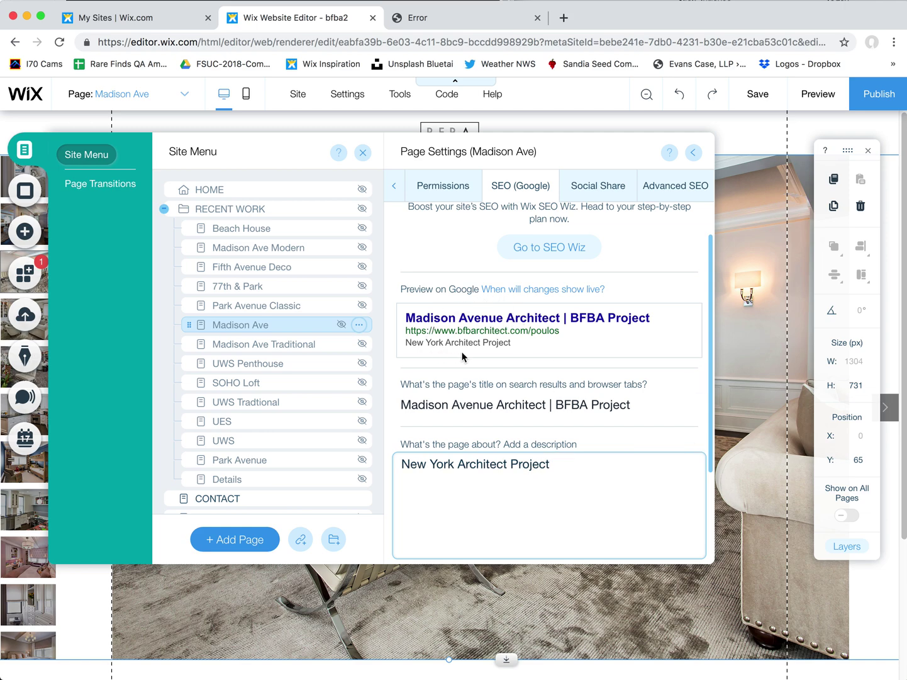
Set the Madison Ave page's URL slug to "madison-avenue"
drag(712, 350, 712, 422)
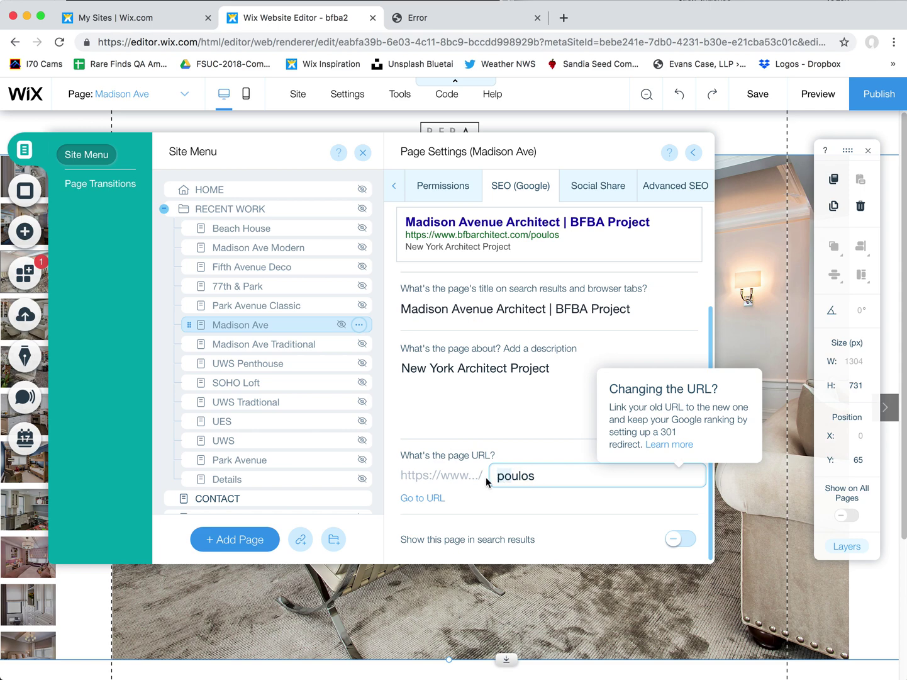
double_click(561, 472)
text(madison-avenue)
key(Return)
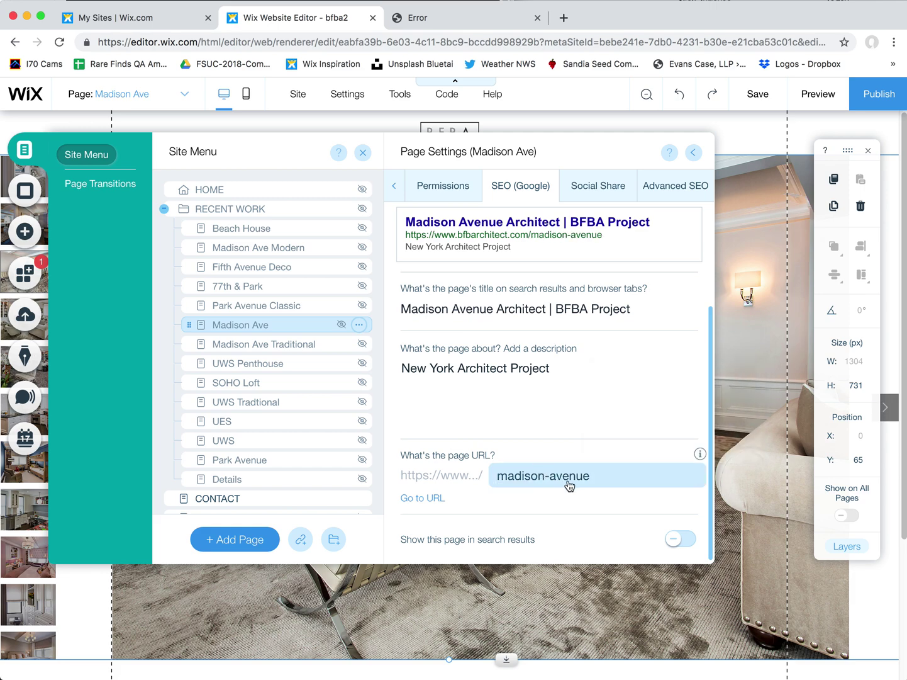
click(613, 476)
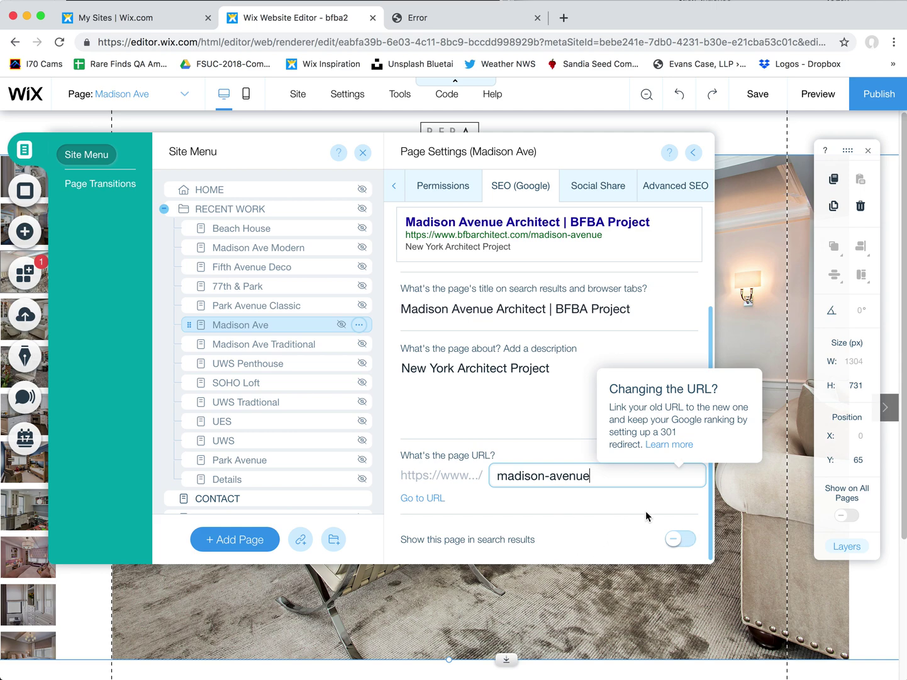
Enable showing the Madison Ave page in search results and close the page settings and site menu
drag(711, 325, 687, 343)
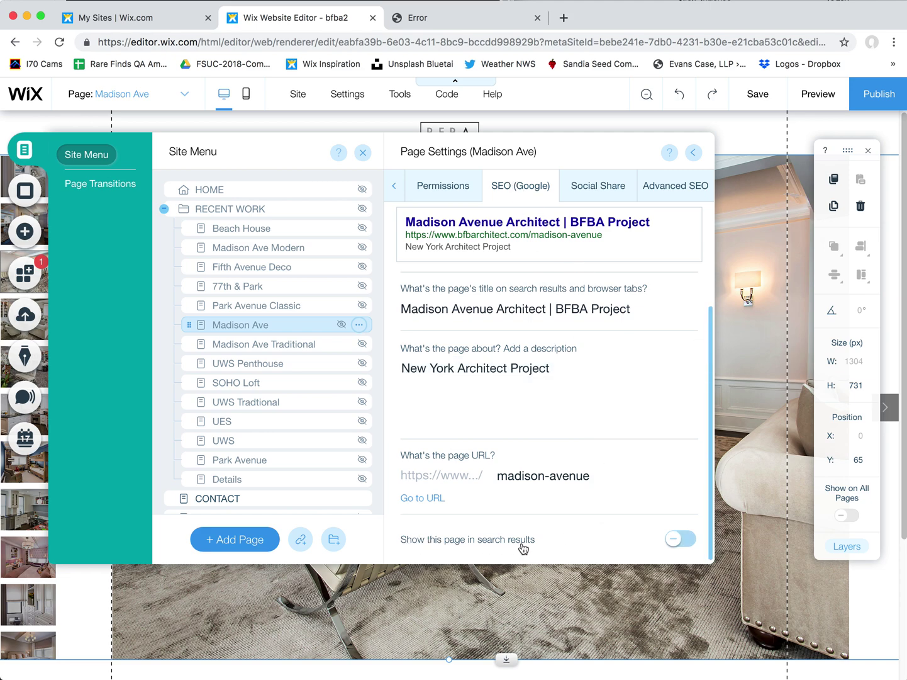
click(680, 542)
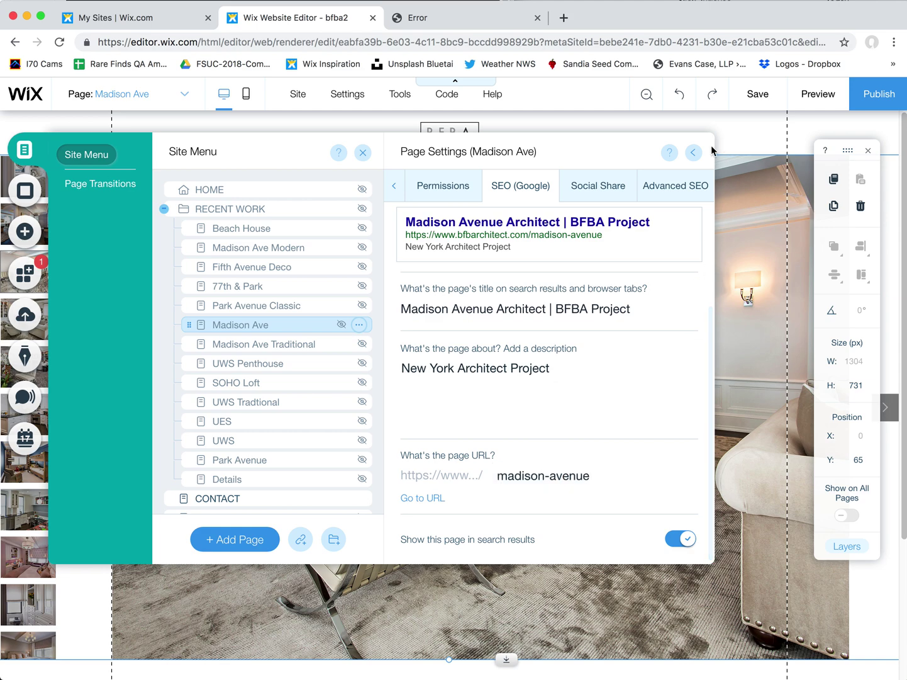
click(693, 152)
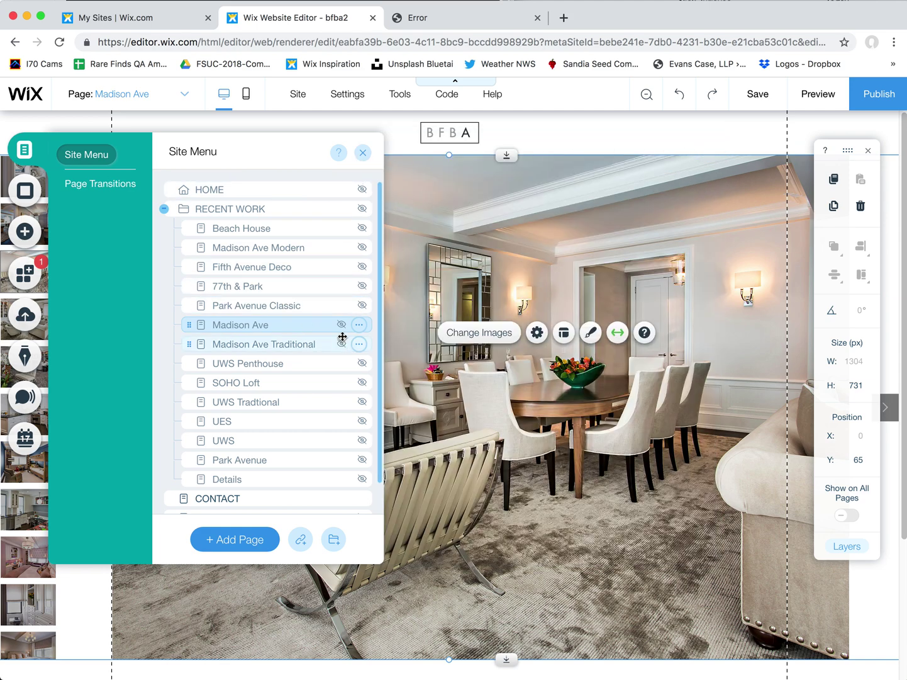
click(363, 153)
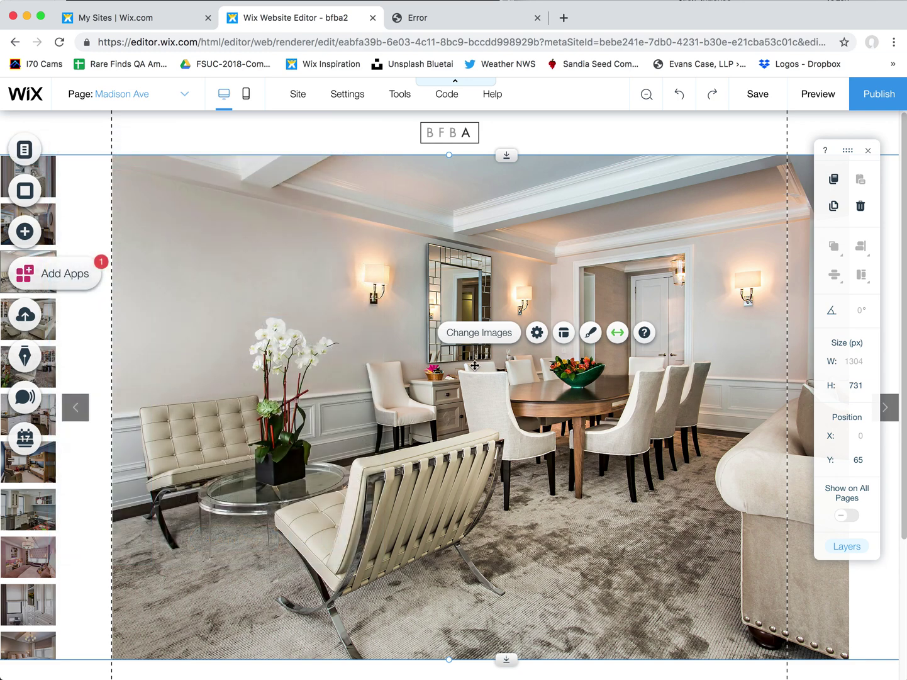
Open the site dashboard's SEO settings at the Manage 301 Redirects section
mouse_move(352, 103)
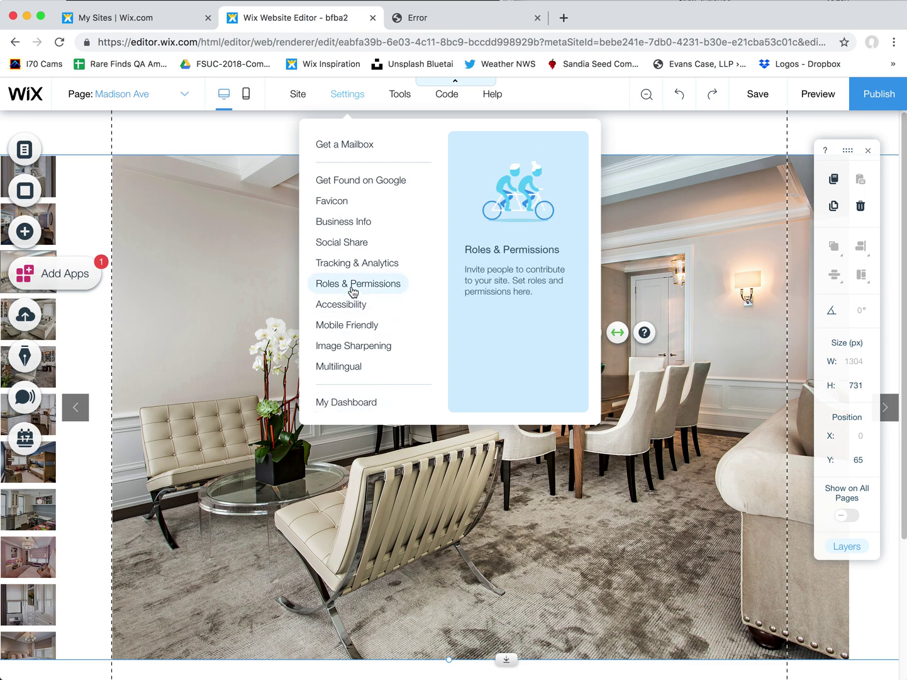
click(340, 241)
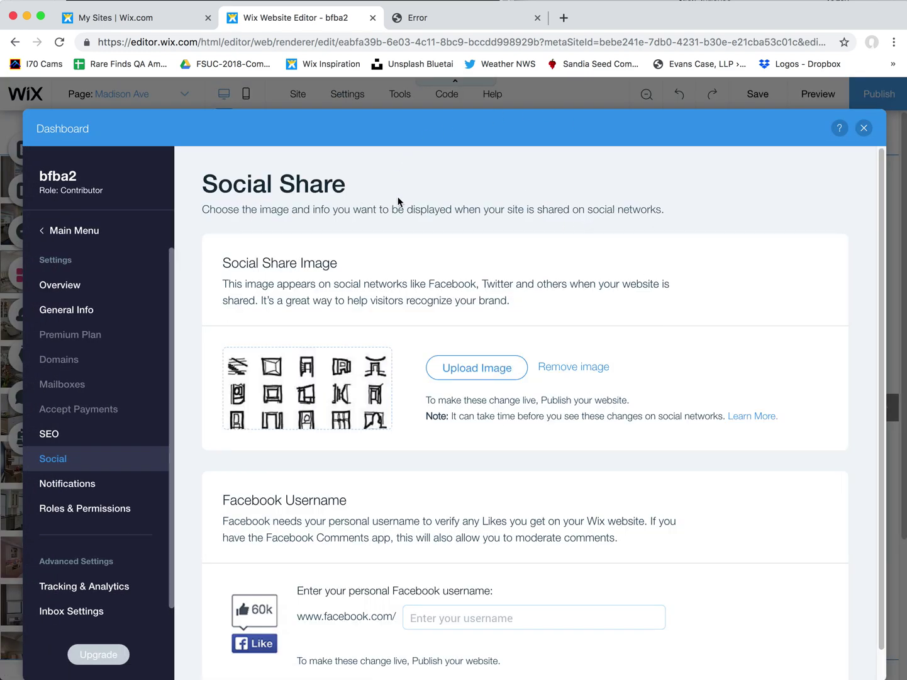
double_click(340, 113)
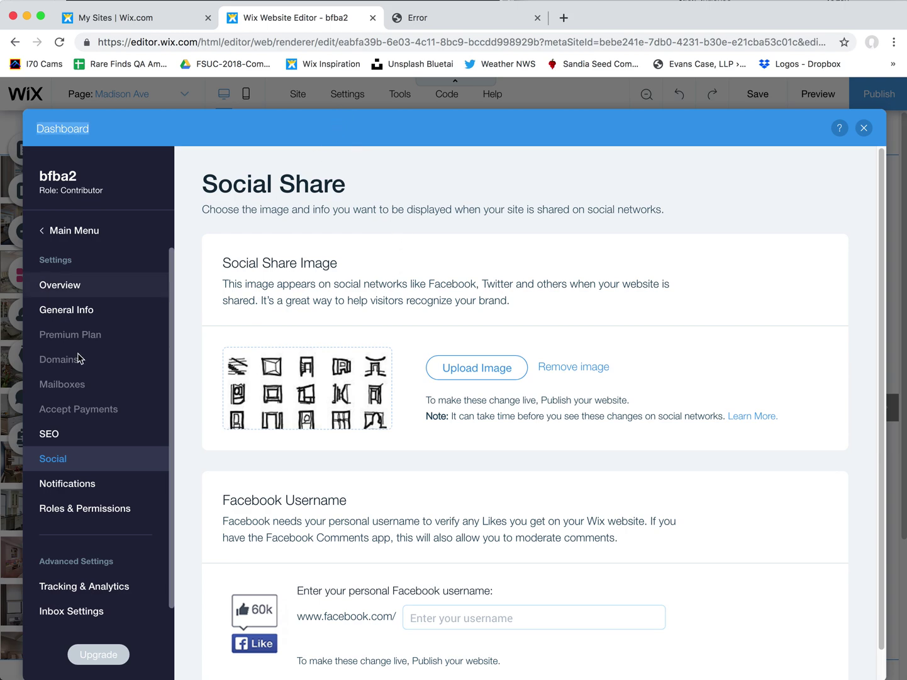
click(52, 441)
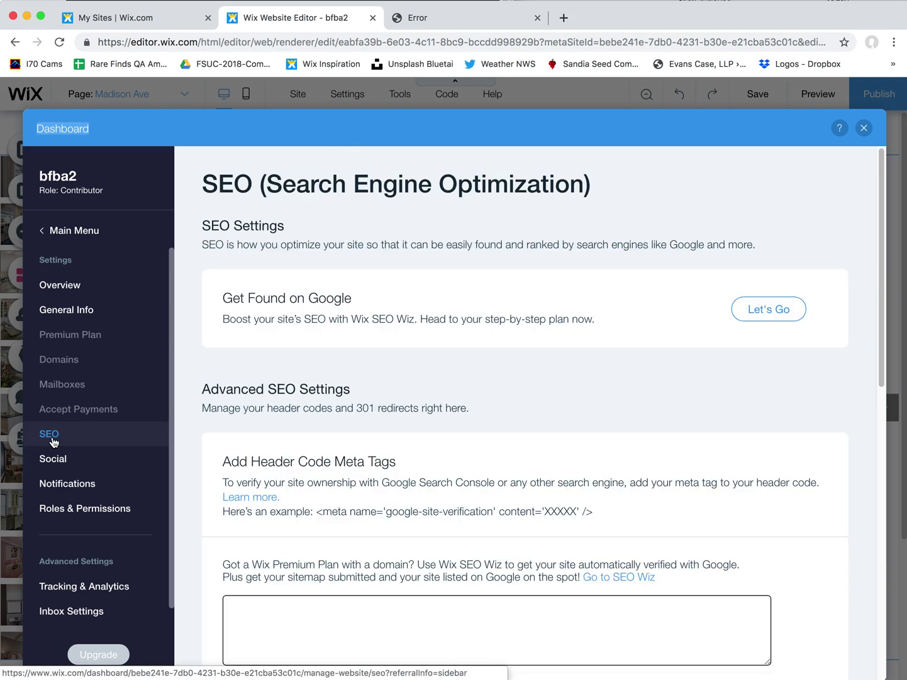
scroll(881, 224, down, 1)
drag(882, 222, 812, 462)
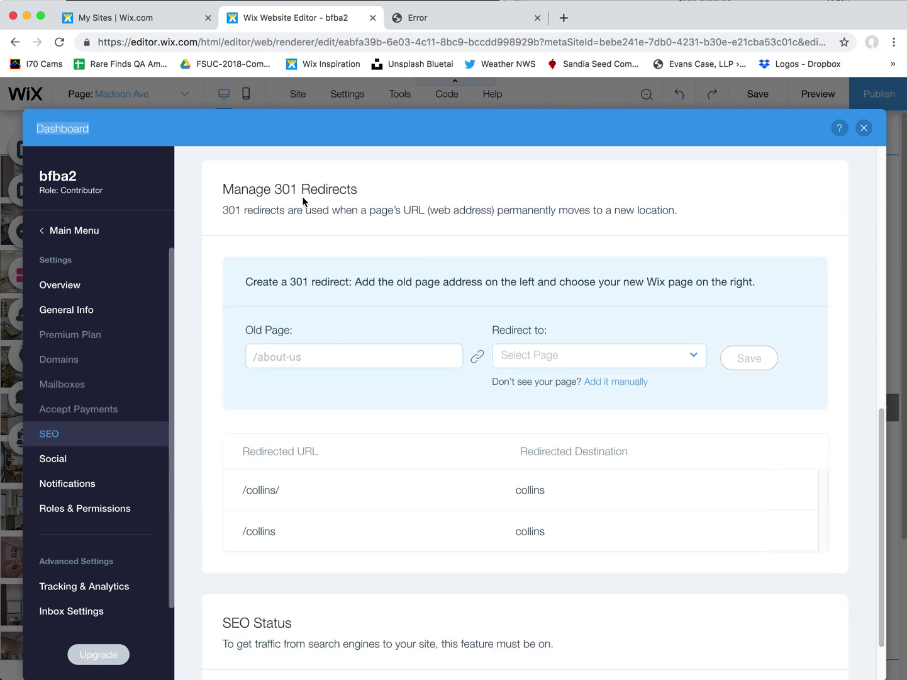
Create and save a 301 redirect from the Madison Ave page's former URL slug to Madison Ave Traditional, and close the dashboard
click(292, 358)
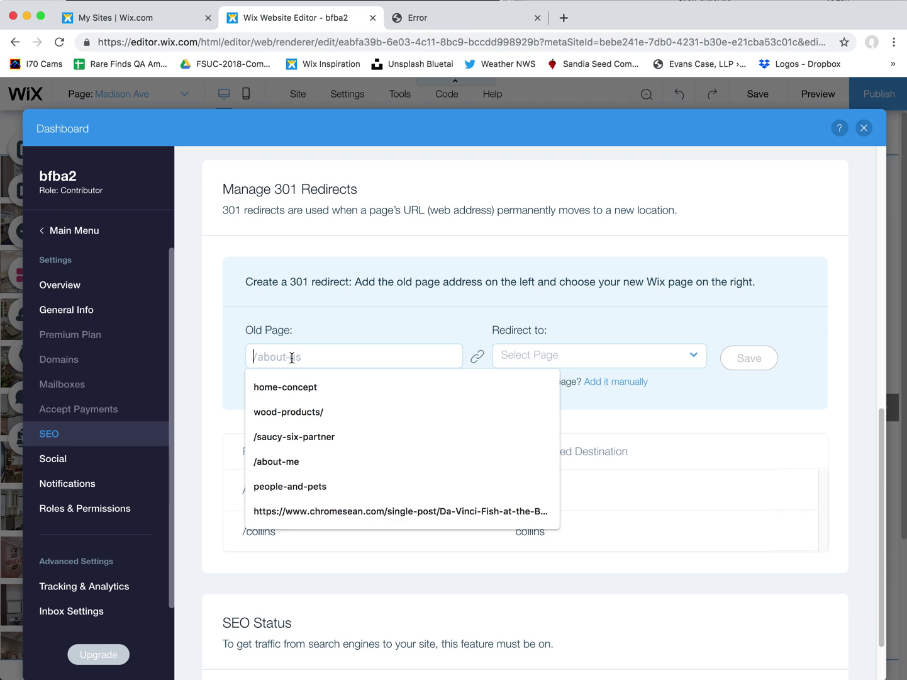
text(poulou)
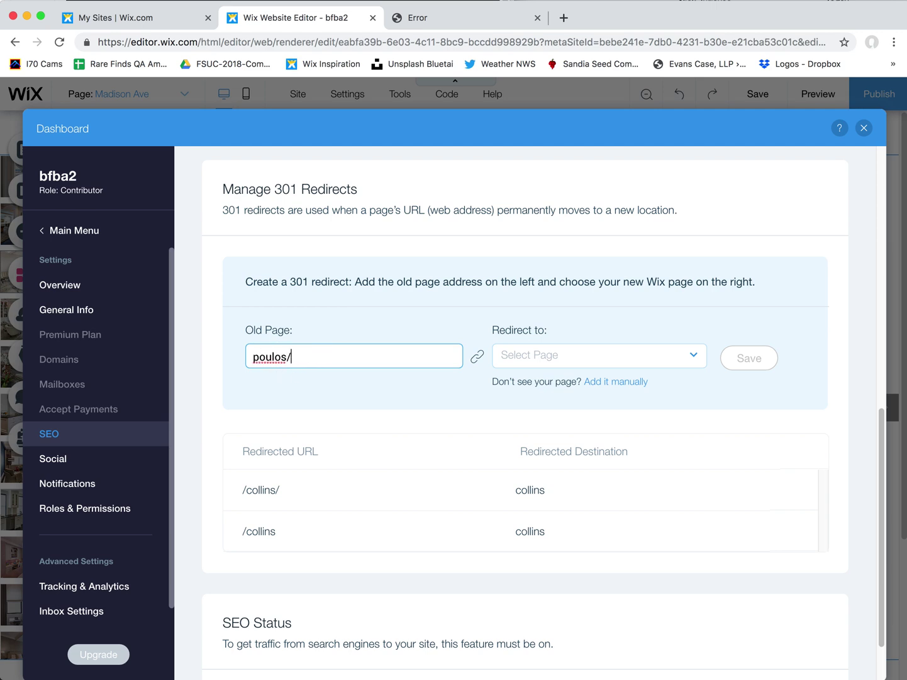
click(546, 358)
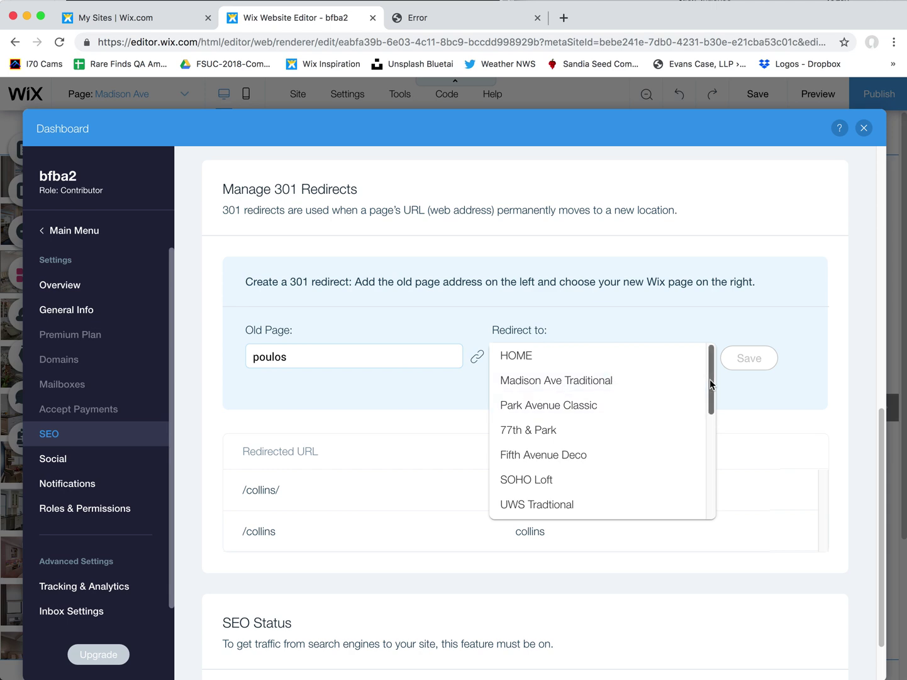
drag(712, 382, 687, 513)
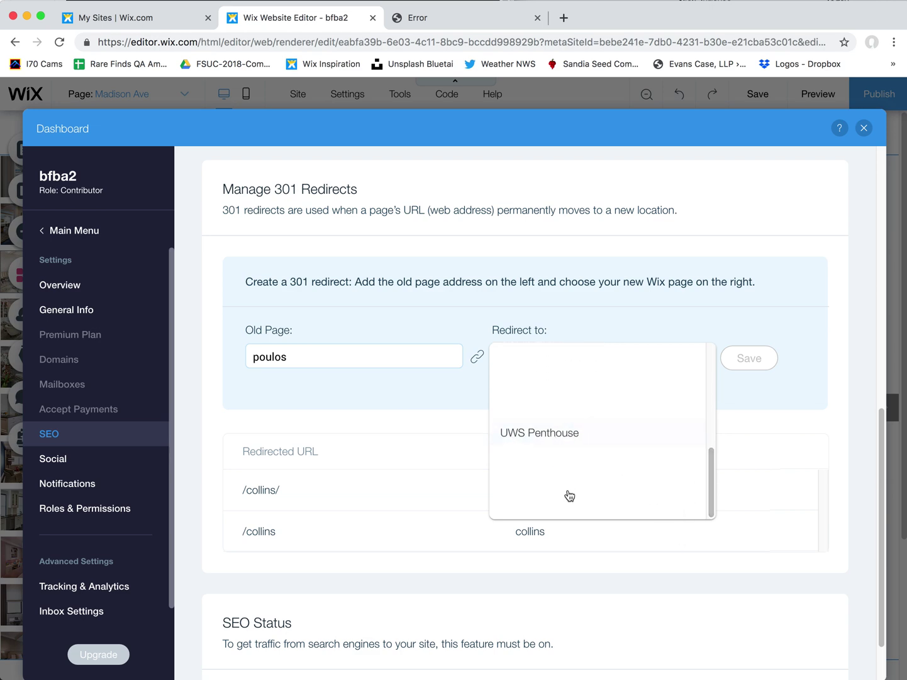
scroll(555, 501, up, 5)
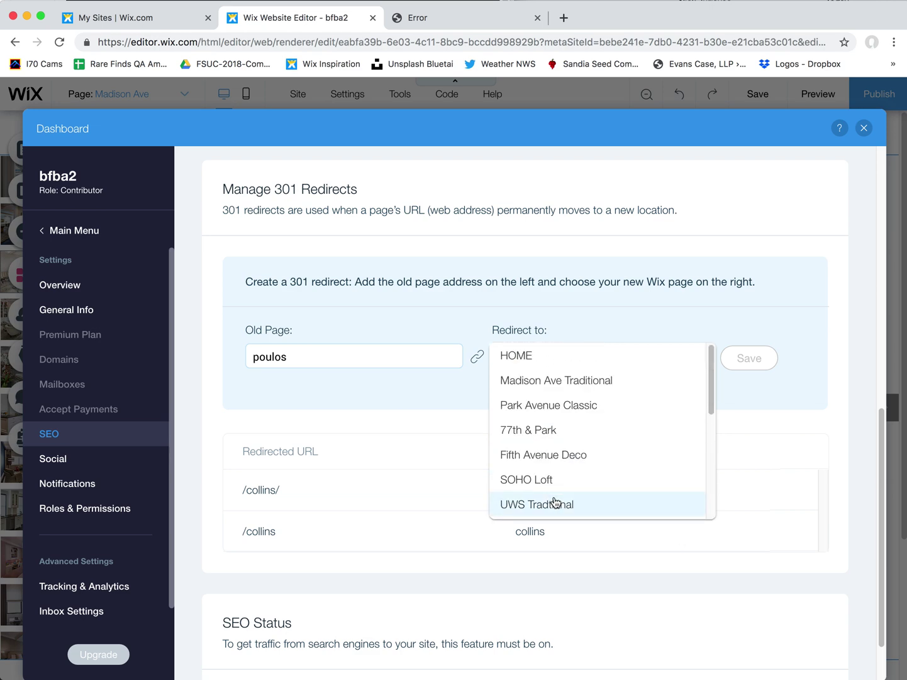
click(553, 381)
click(737, 356)
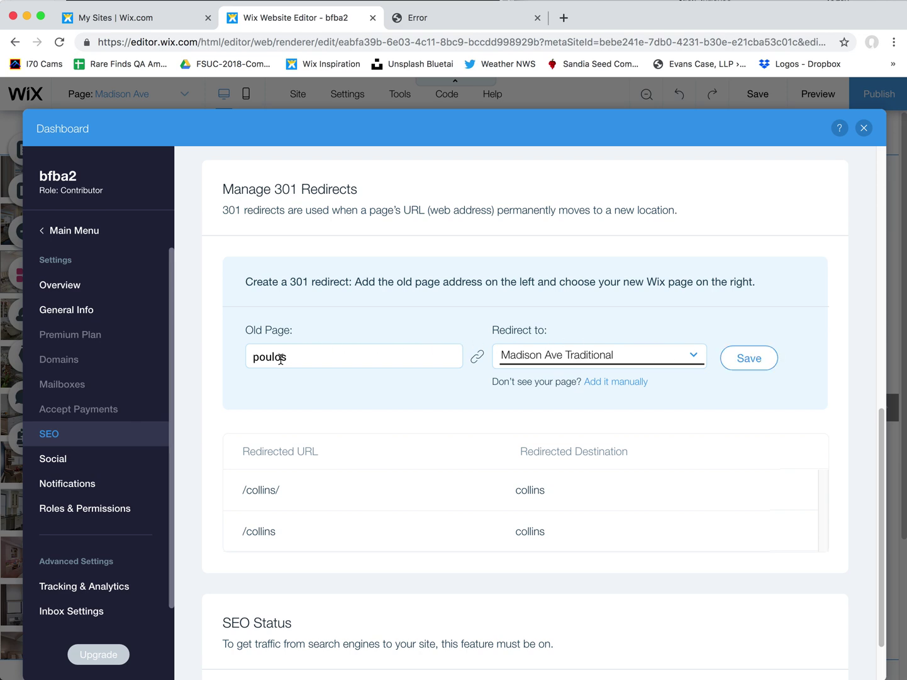
click(741, 363)
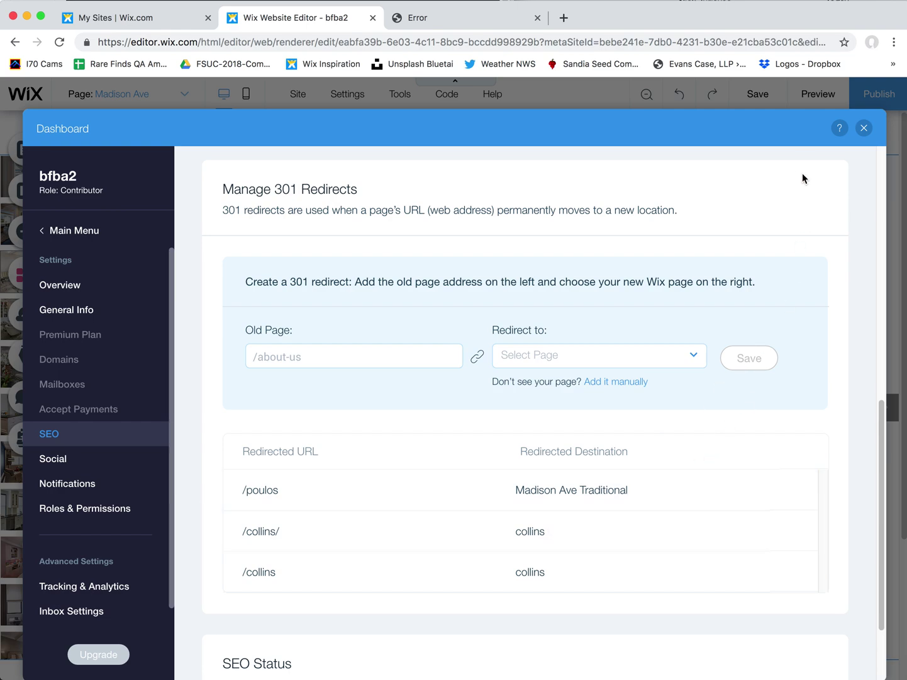
click(866, 128)
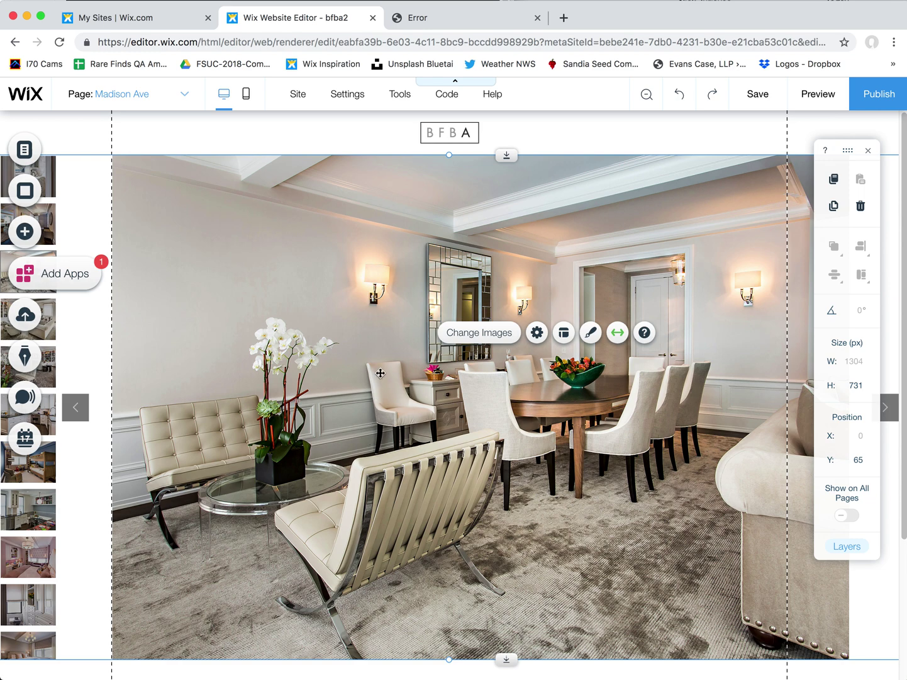
Switch to the other browser window, return to the Google results for site:bfbarchitect.com and reposition the window to view them
click(160, 104)
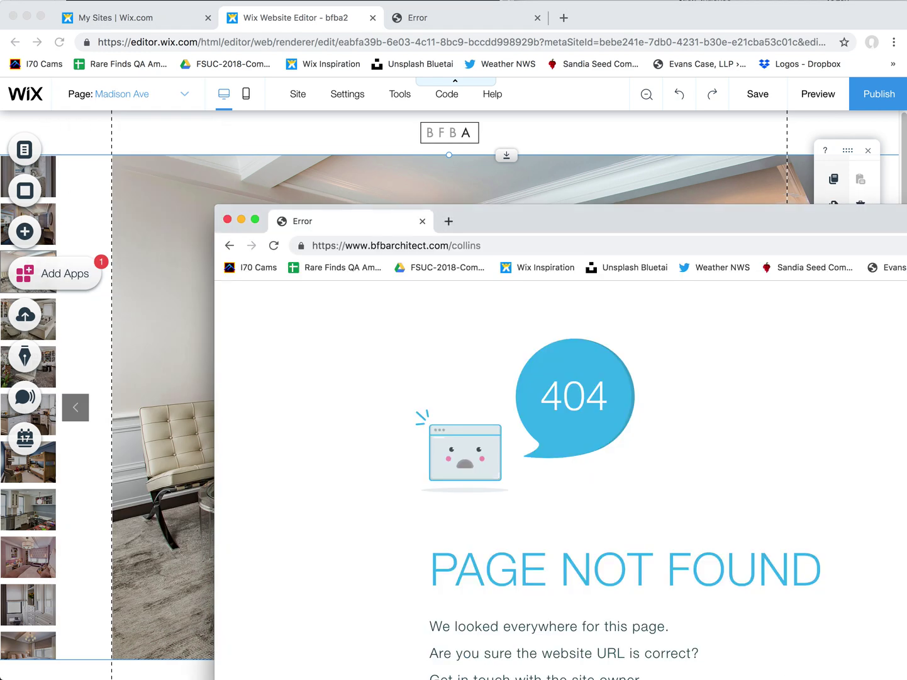
key(super+grave)
click(230, 245)
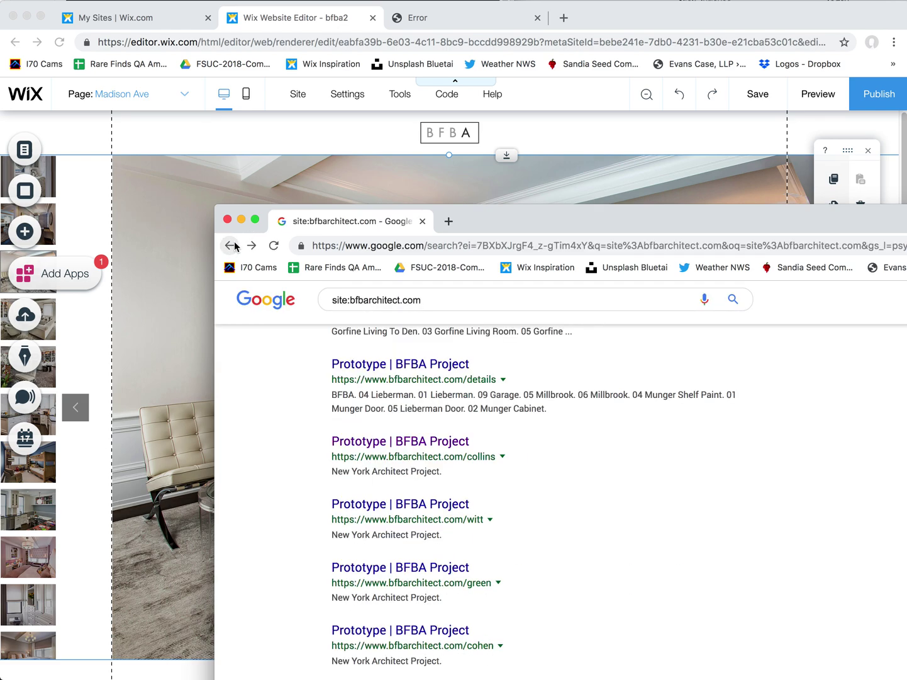
drag(533, 210, 390, 85)
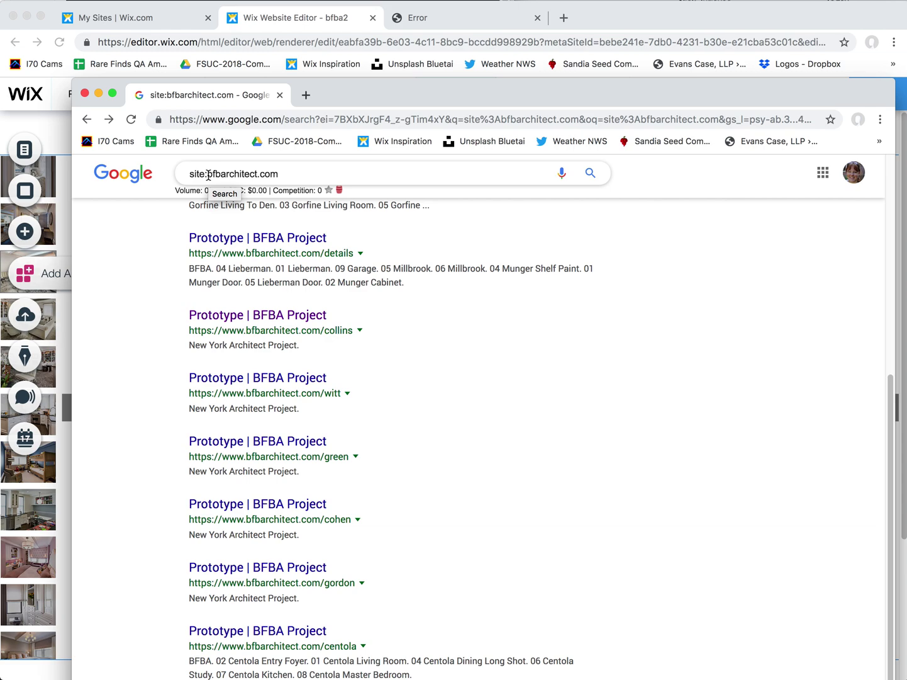
Examine both pages of Google results for site:bfbarchitect.com to see how the site's project pages are indexed, and return to the first page
drag(208, 174, 189, 174)
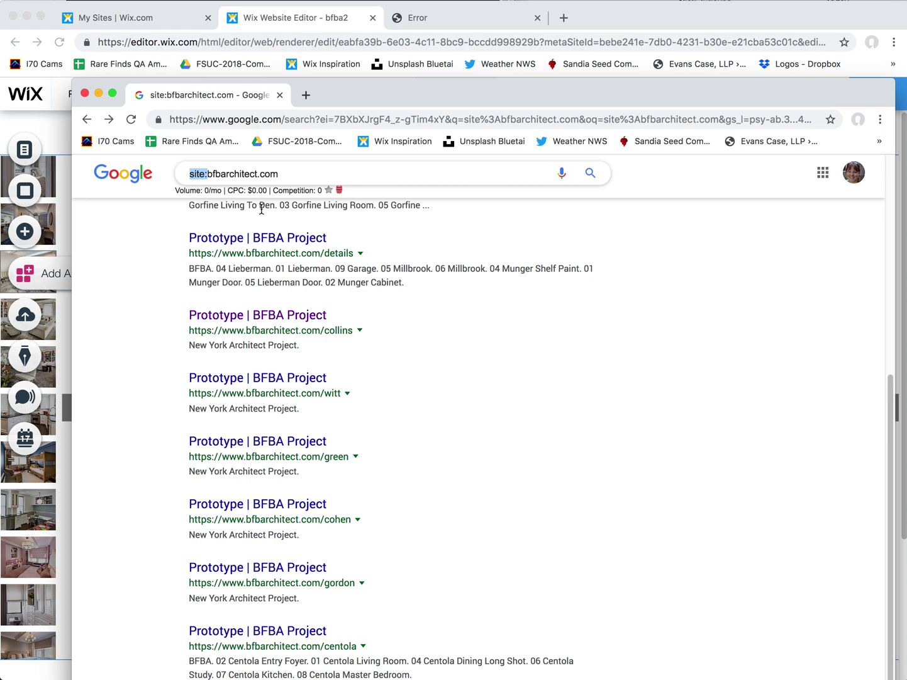
drag(676, 85, 643, 47)
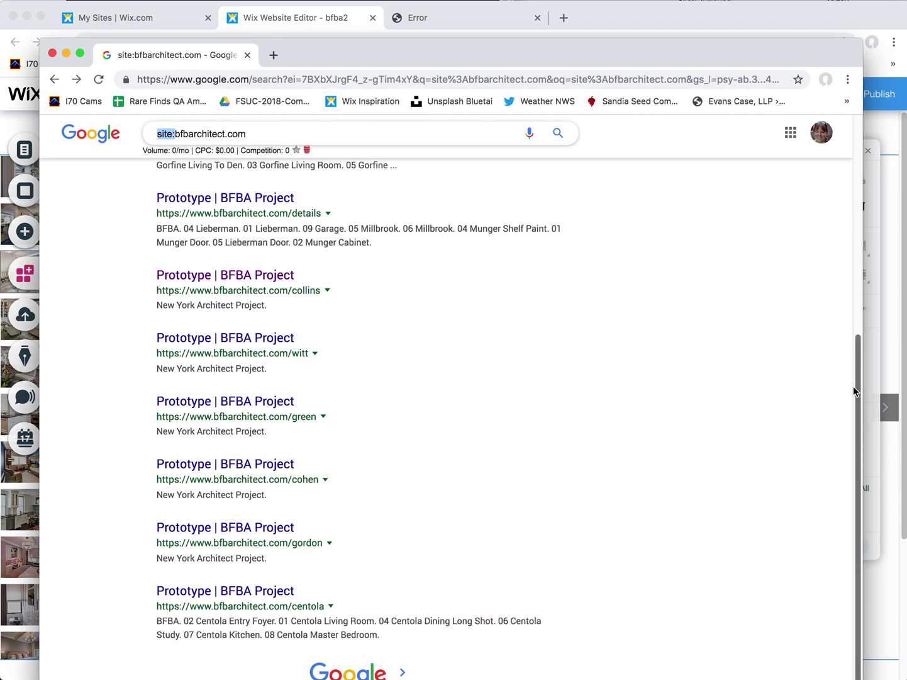
scroll(846, 403, up, 3)
scroll(853, 294, down, 3)
click(350, 673)
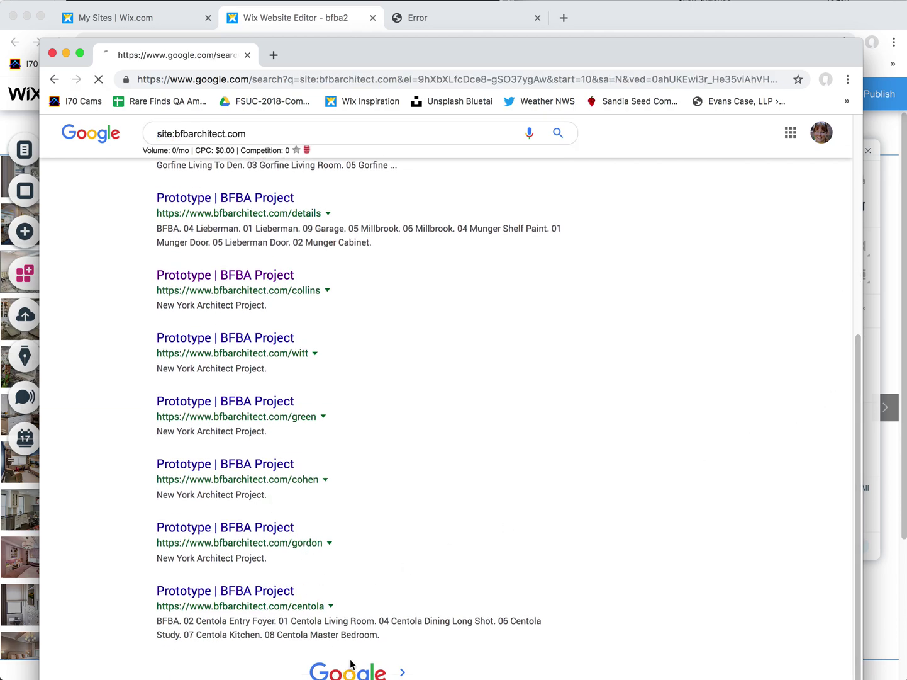
scroll(328, 463, down, 5)
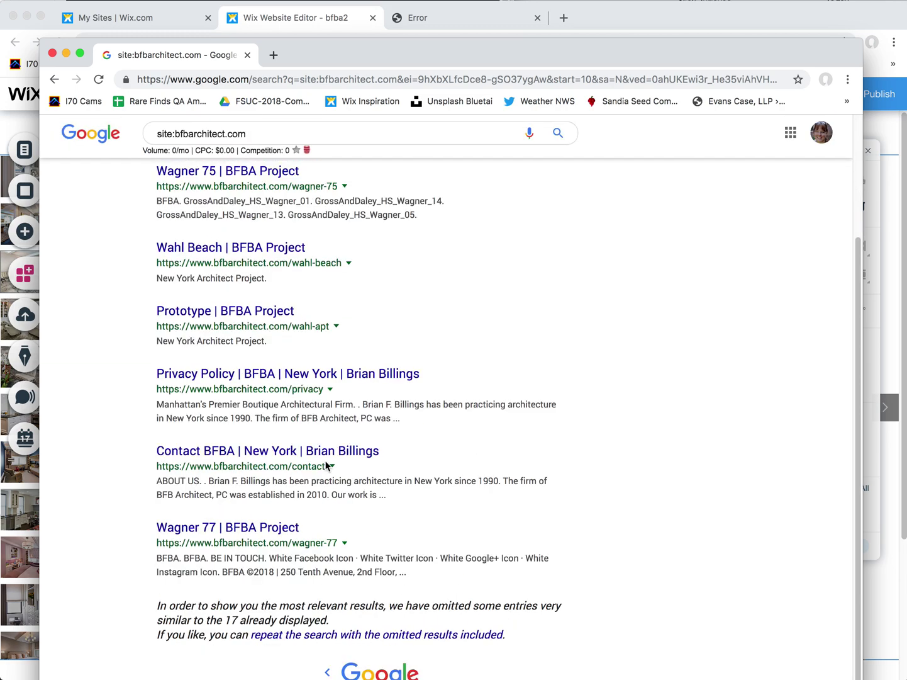
scroll(340, 471, up, 5)
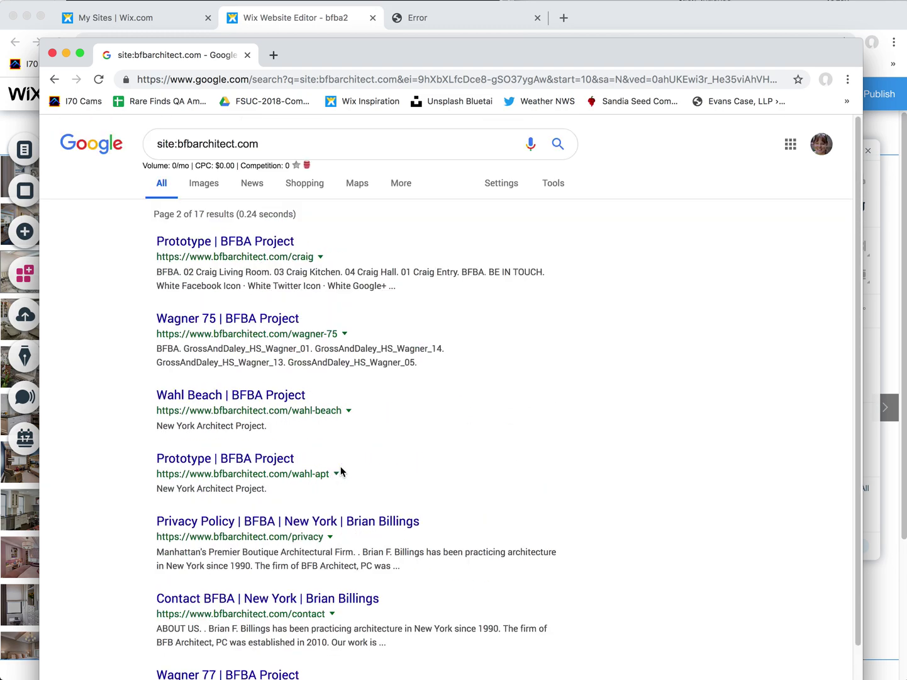
scroll(366, 591, down, 5)
click(367, 675)
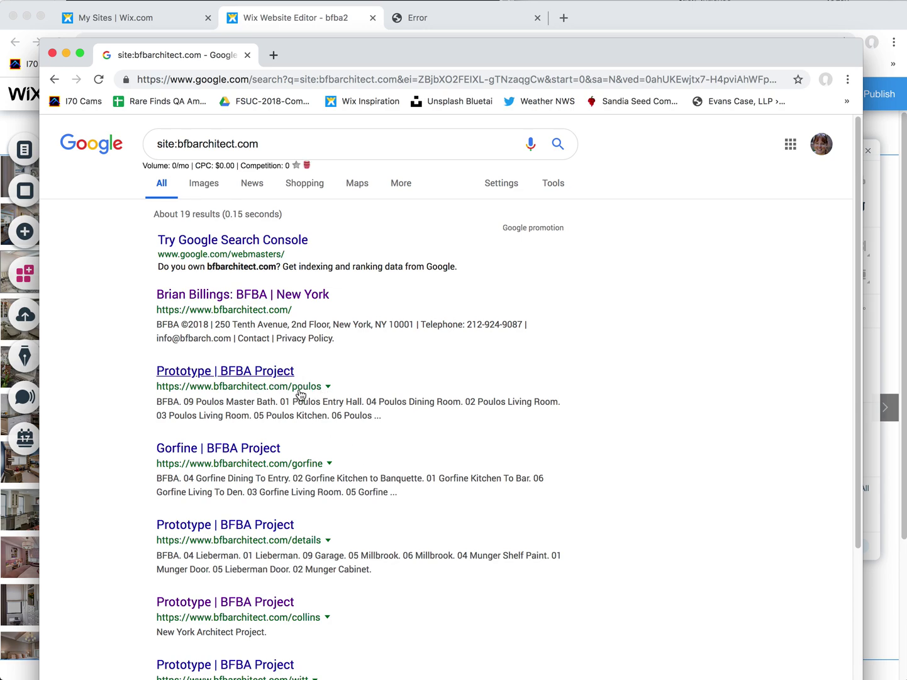
Move the Google results window aside, return to the Wix editor and publish the site
drag(432, 51, 473, 139)
click(439, 79)
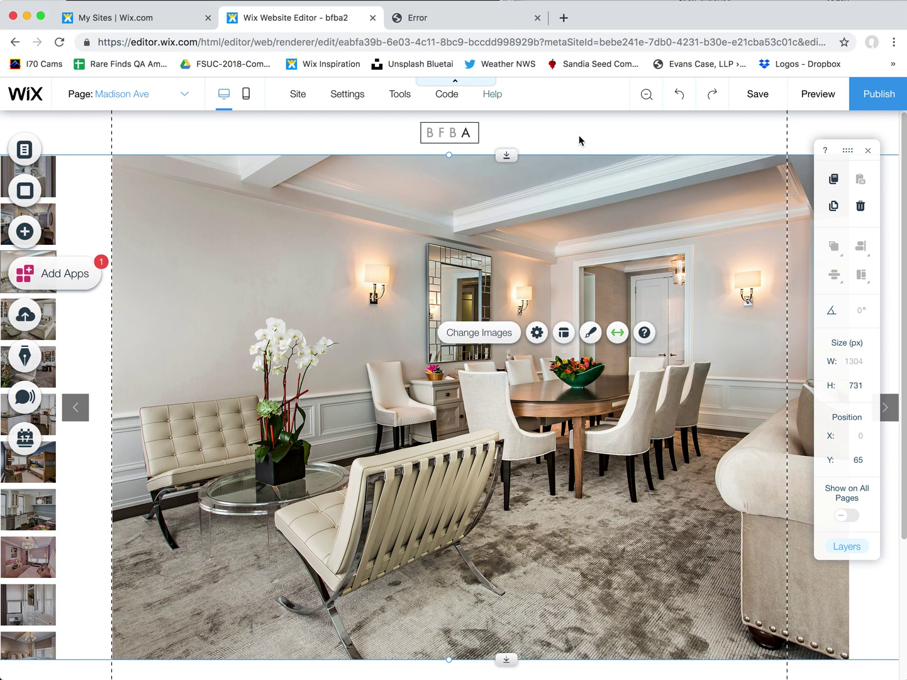
click(877, 96)
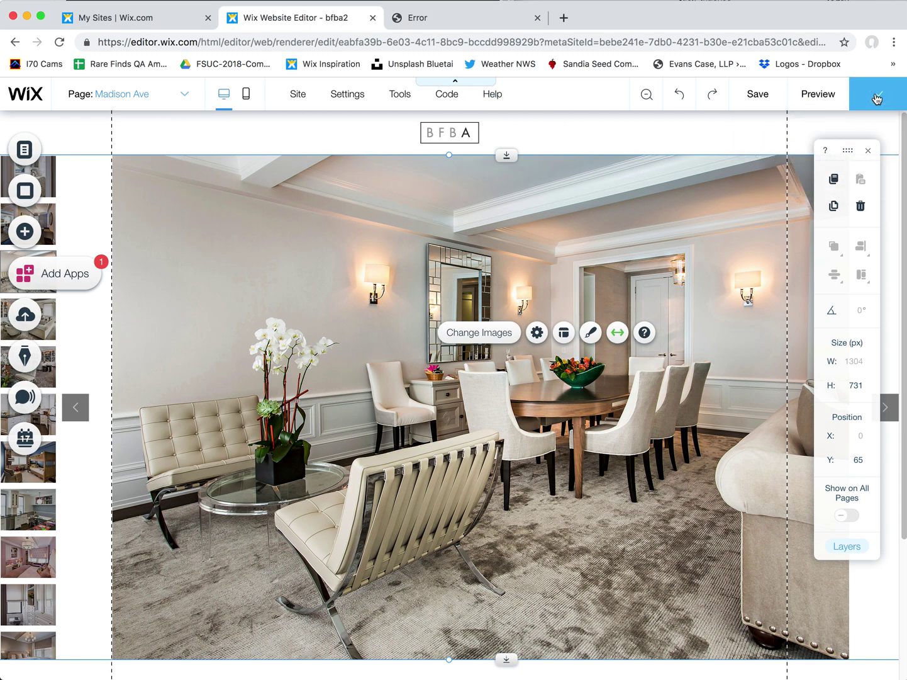
Test the 301 redirect by opening the first "Prototype | BFBA Project" result on Google, going back and opening it again
key(super+grave)
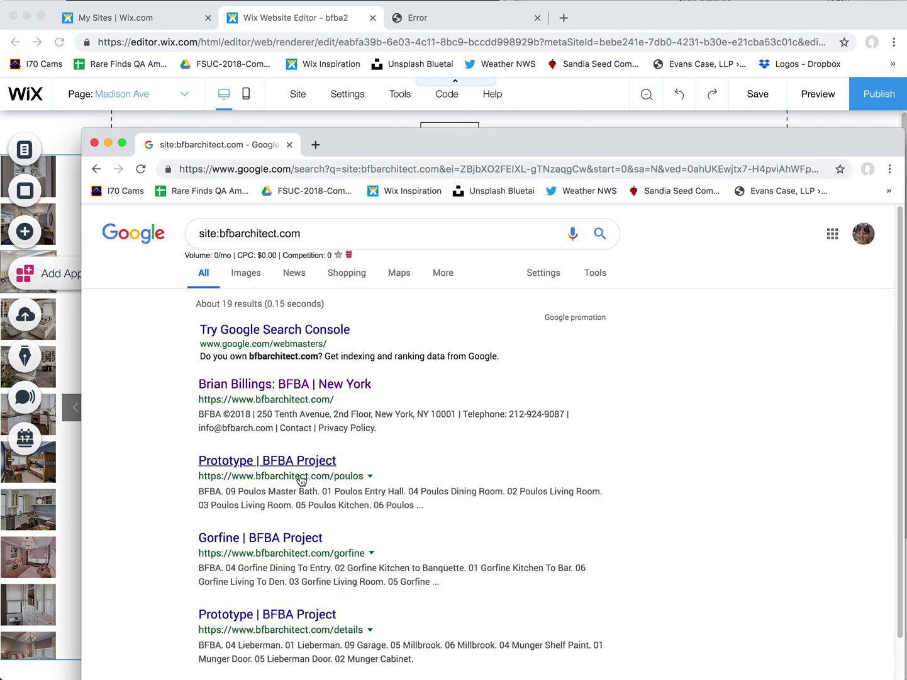
click(297, 469)
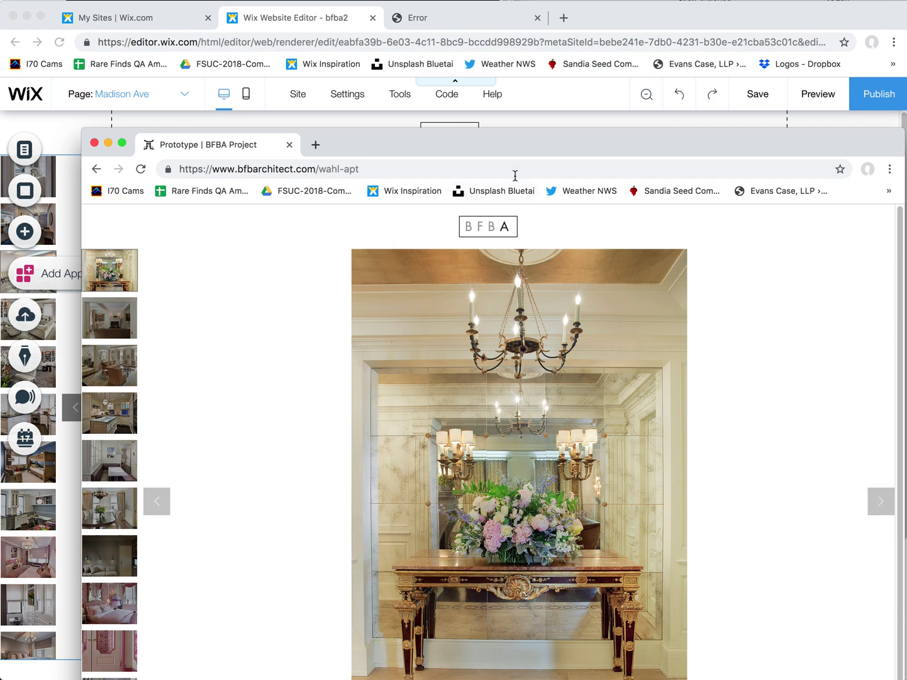
drag(502, 146, 674, 163)
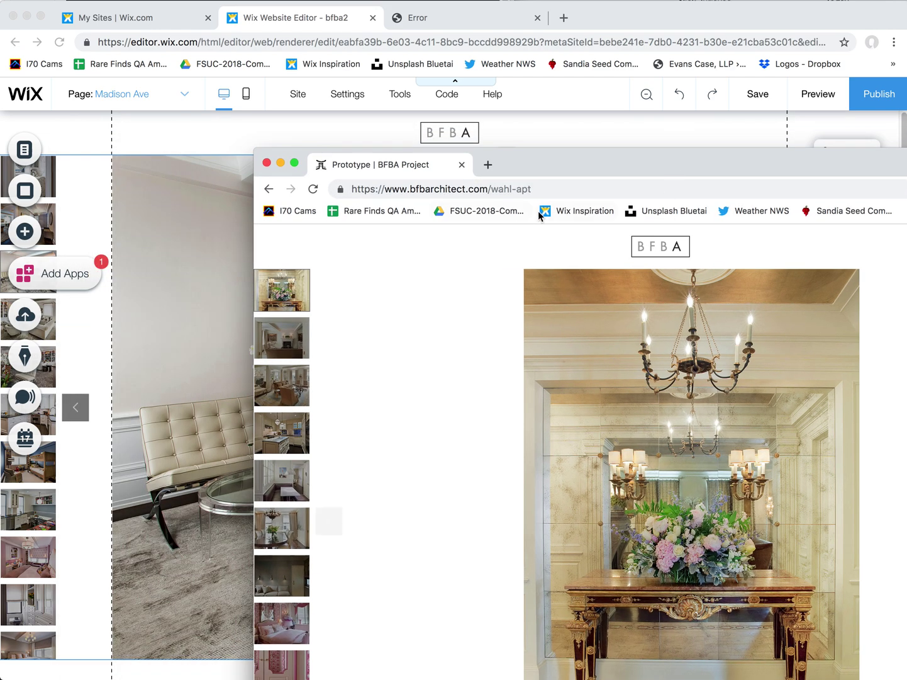
click(269, 189)
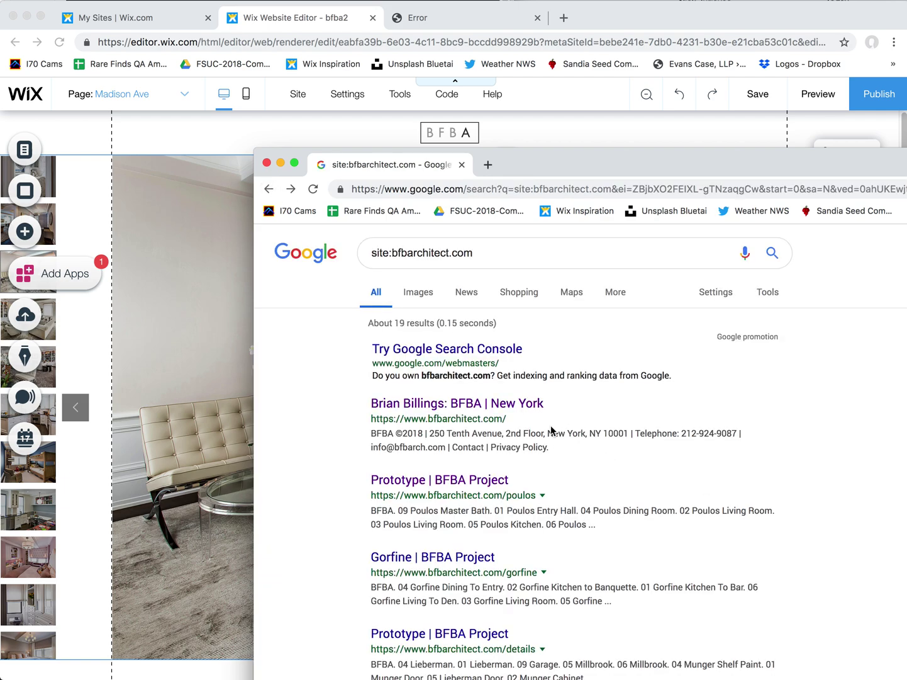
click(472, 489)
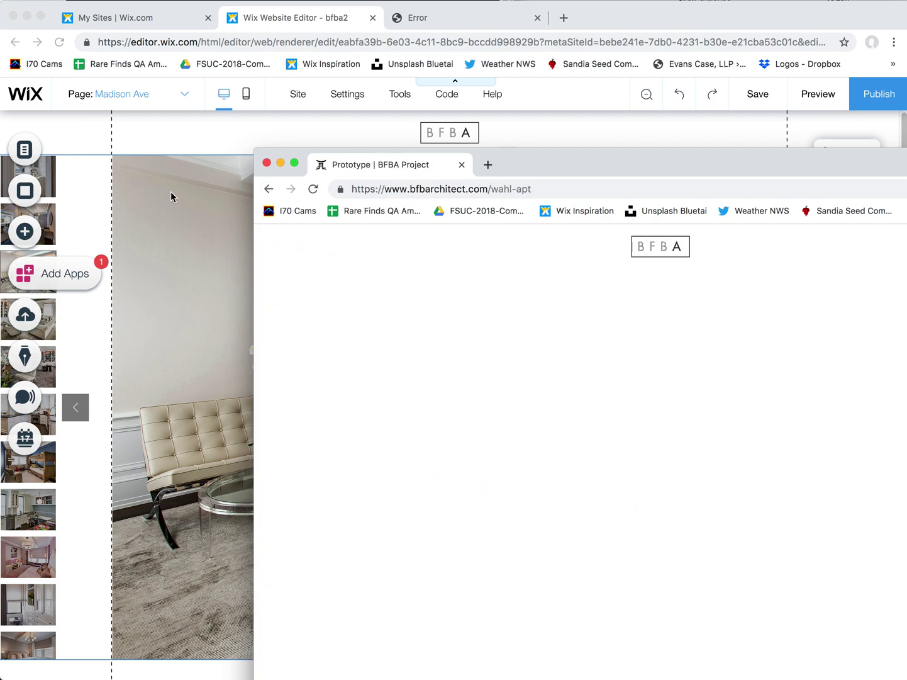
Return to the Wix editor and check the Madison Ave page's name among the site pages
click(171, 192)
click(144, 104)
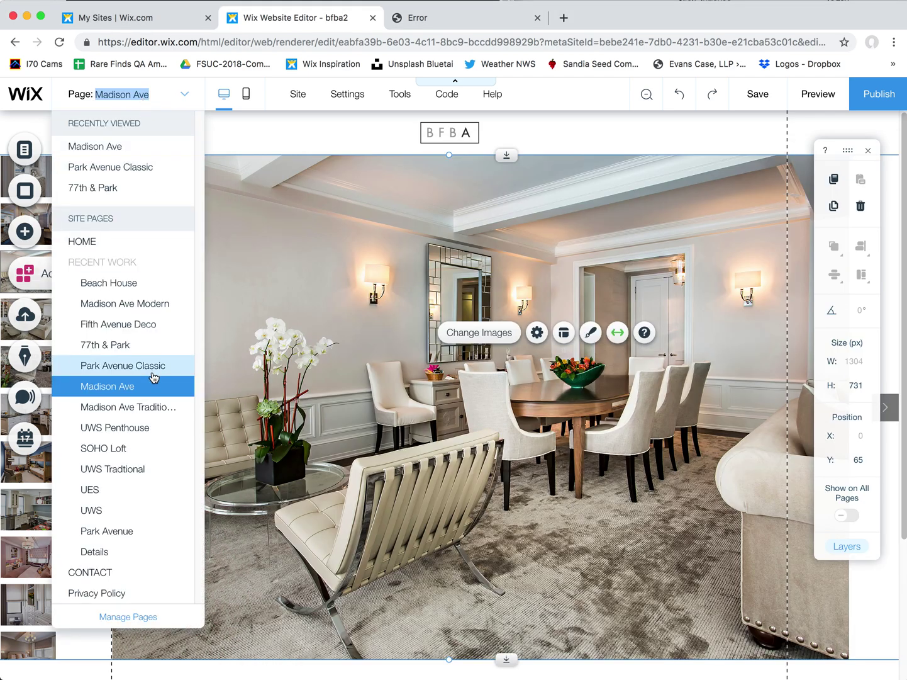
click(131, 384)
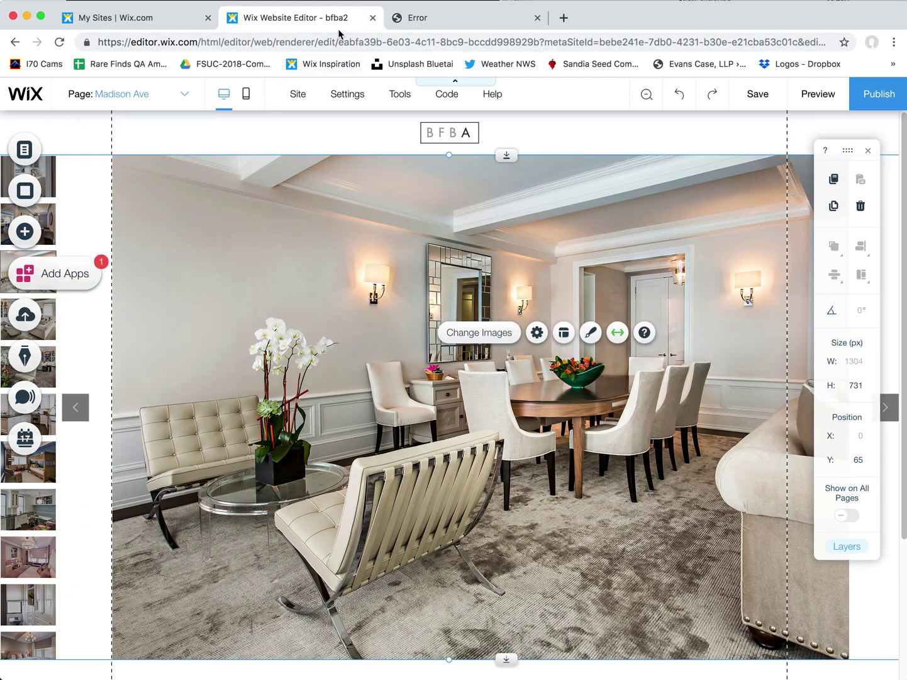
Open the dashboard's SEO settings at Manage 301 Redirects and delete the redirect that leads to Madison Ave Traditional
mouse_move(302, 100)
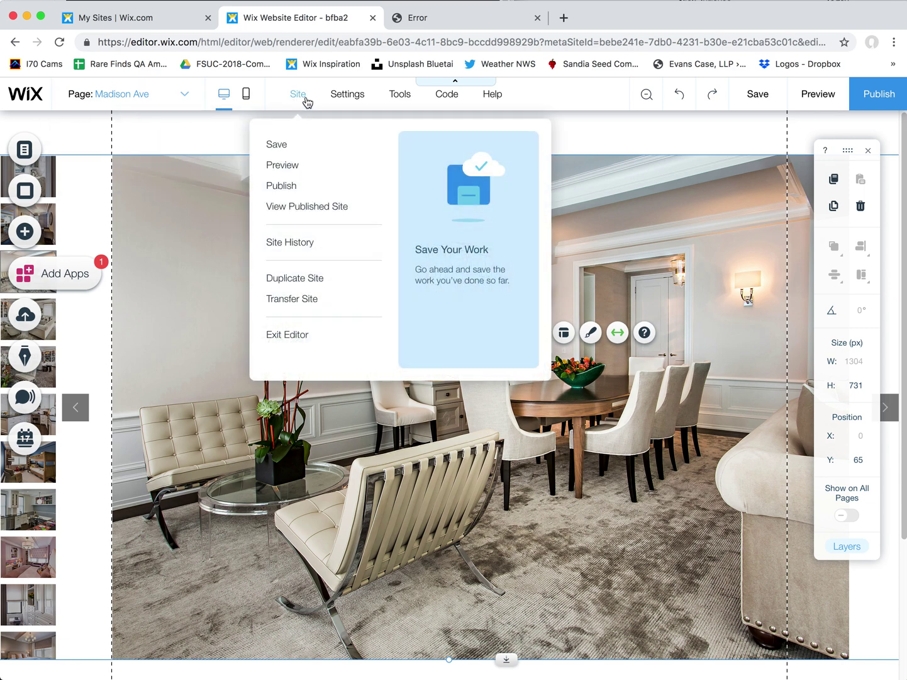
mouse_move(346, 97)
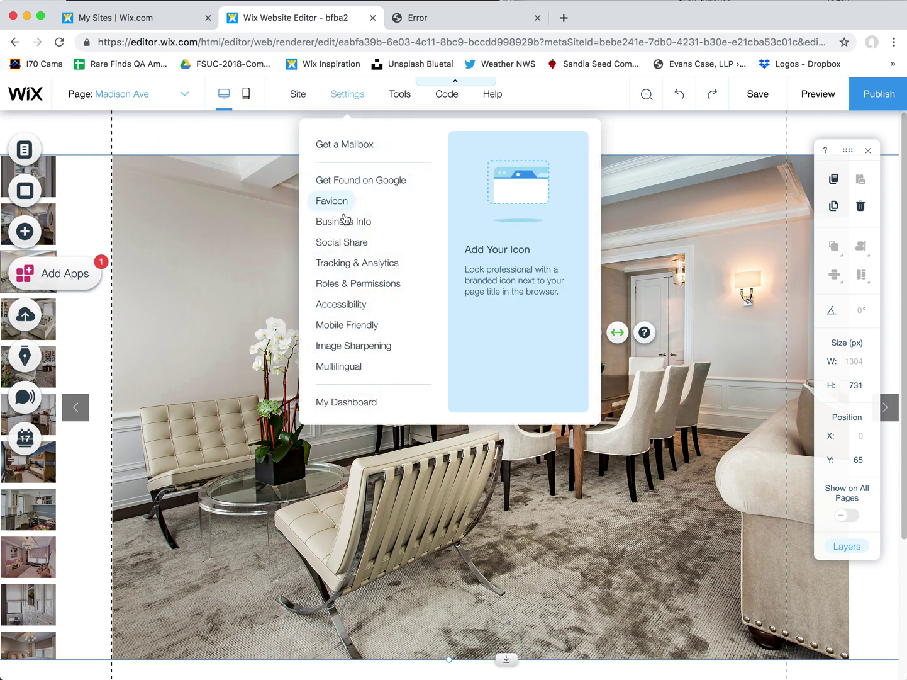
click(338, 242)
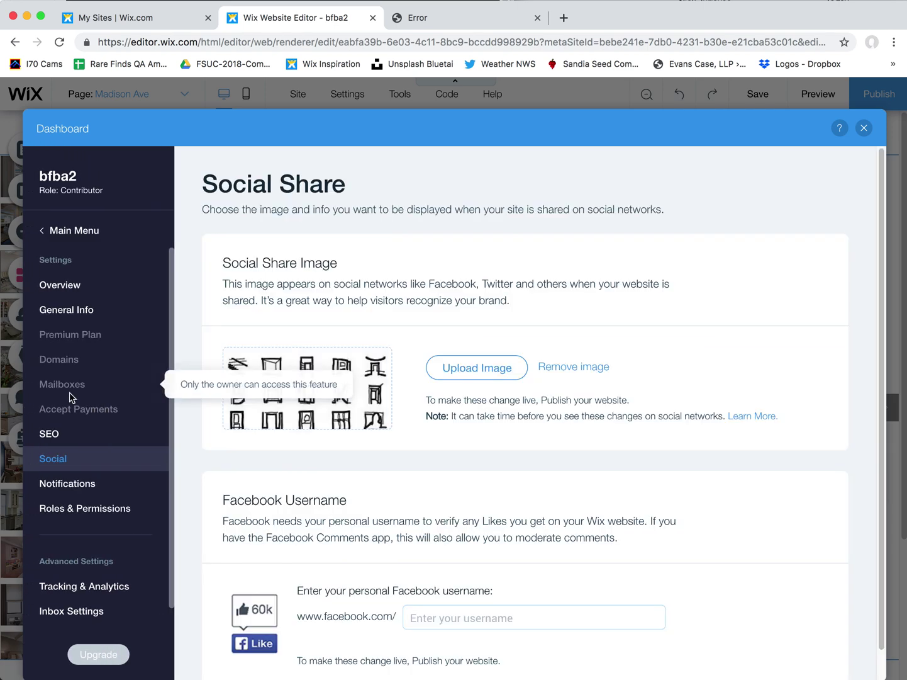
click(52, 433)
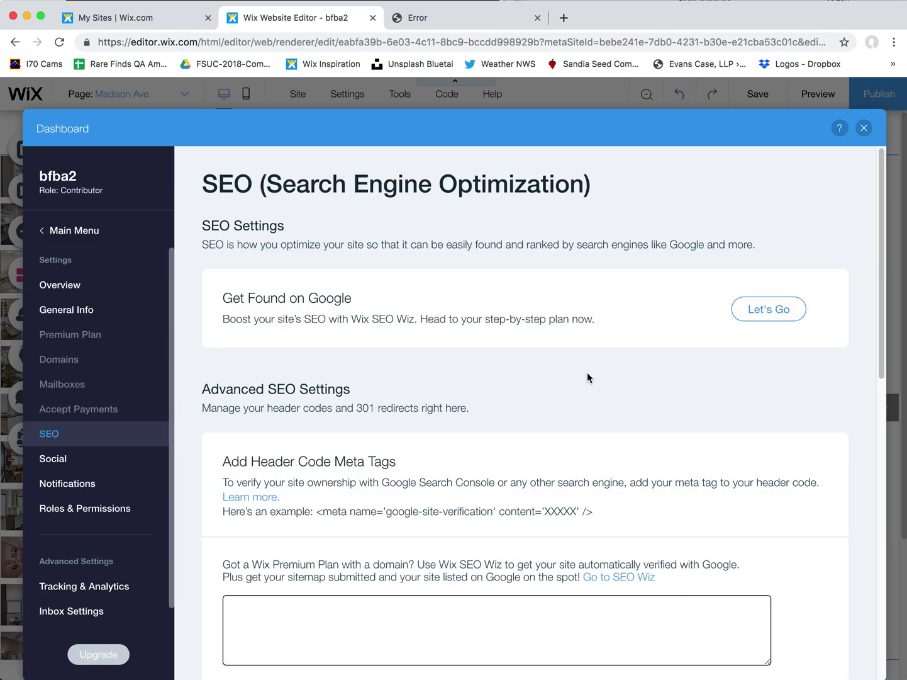
scroll(608, 476, down, 5)
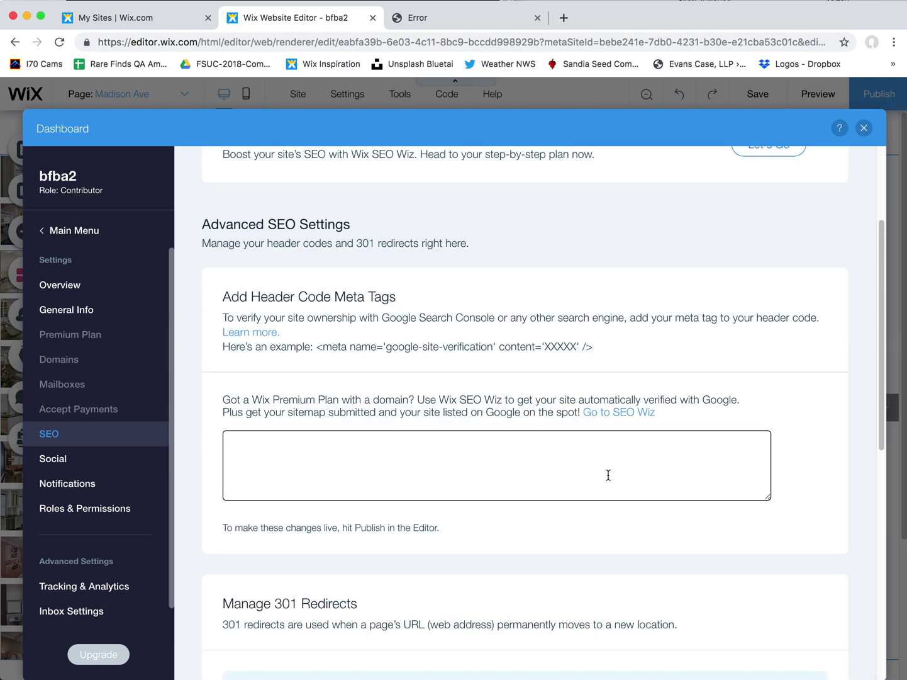
scroll(602, 477, down, 1)
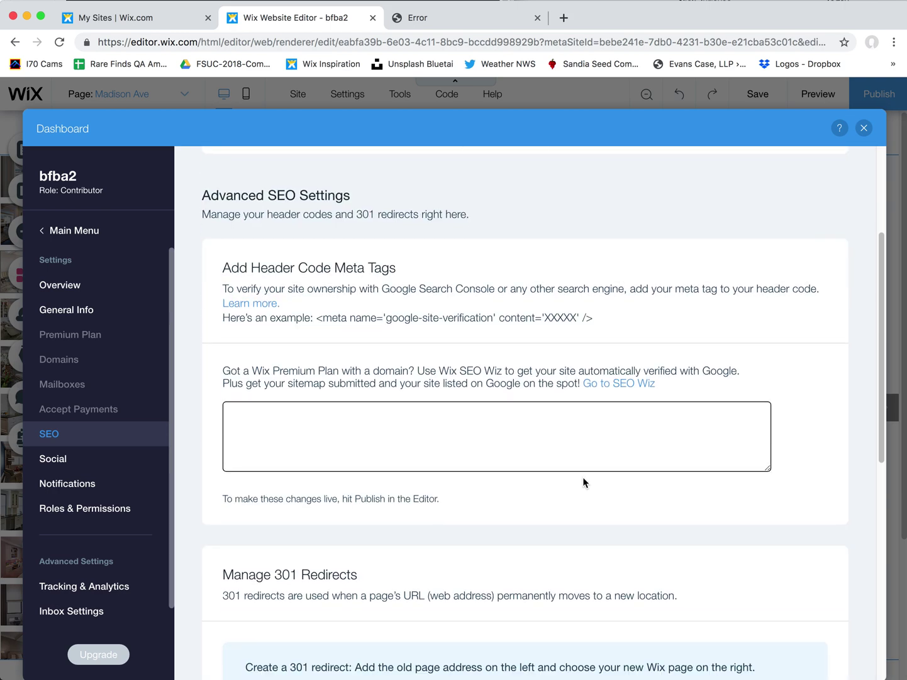
scroll(862, 489, down, 12)
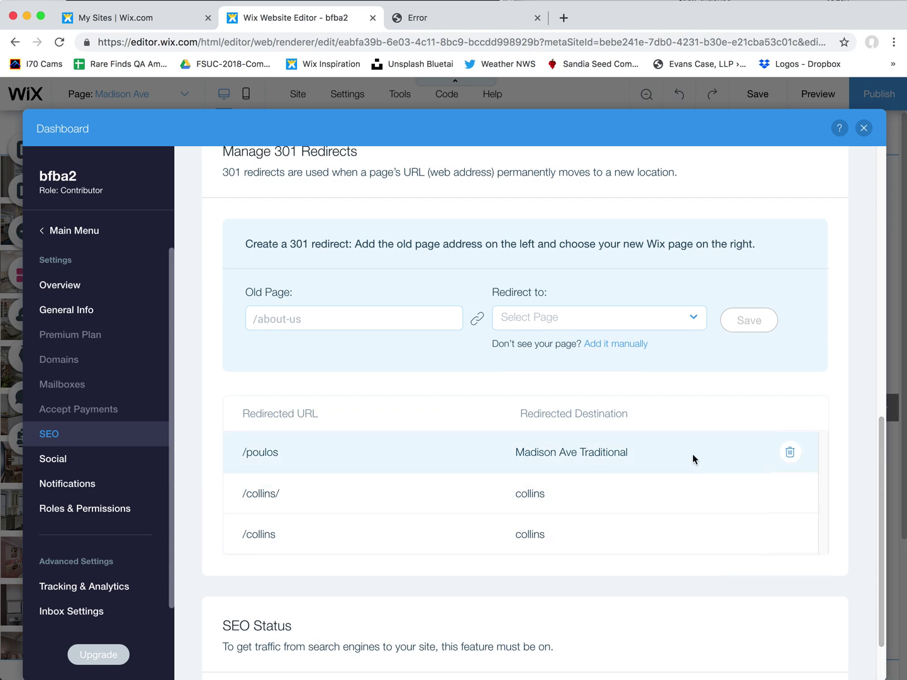
click(789, 453)
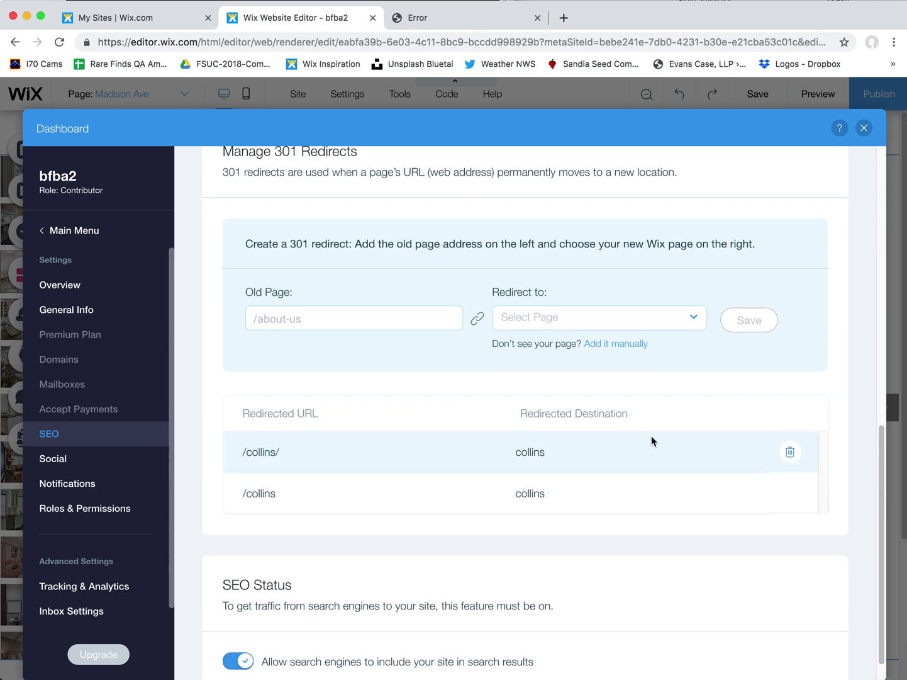
Create and save a 301 redirect from the page's former URL slug to Madison Ave, and publish the site from the editor
click(354, 320)
text(poou)
key(BackSpace)
key(BackSpace)
text(ulos)
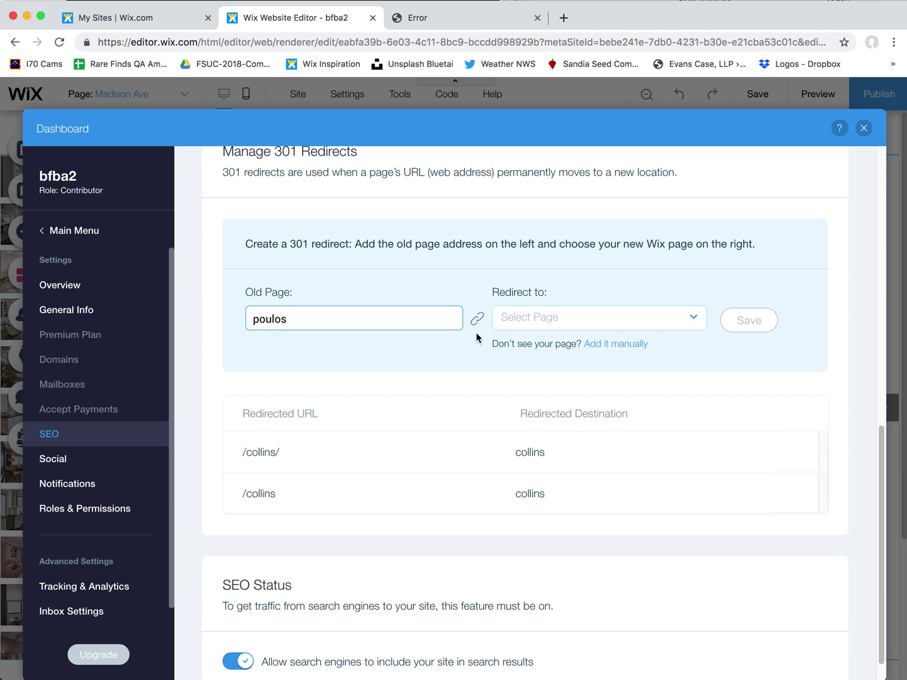
click(535, 317)
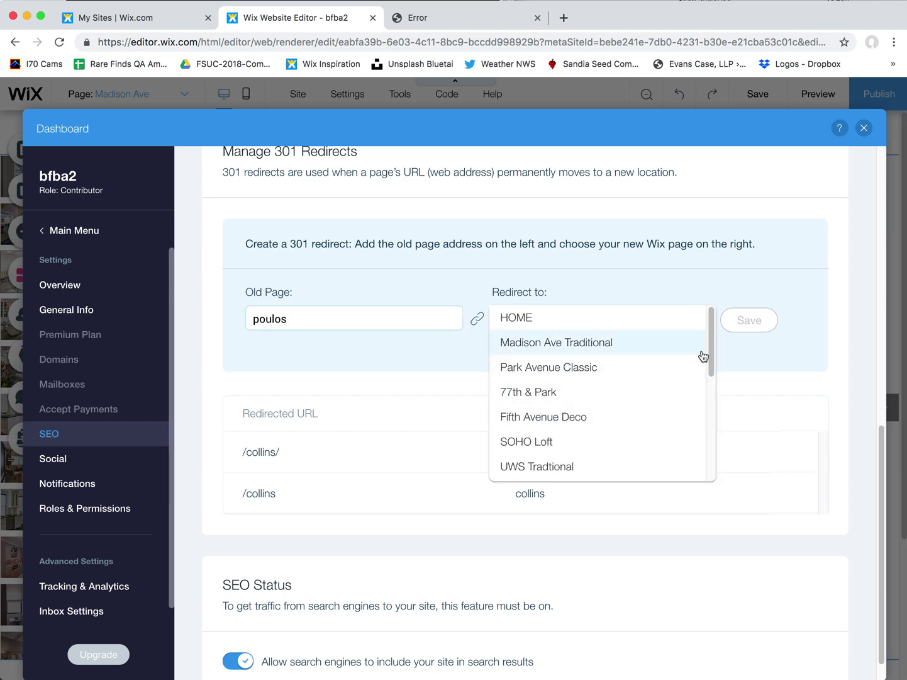
scroll(702, 356, down, 5)
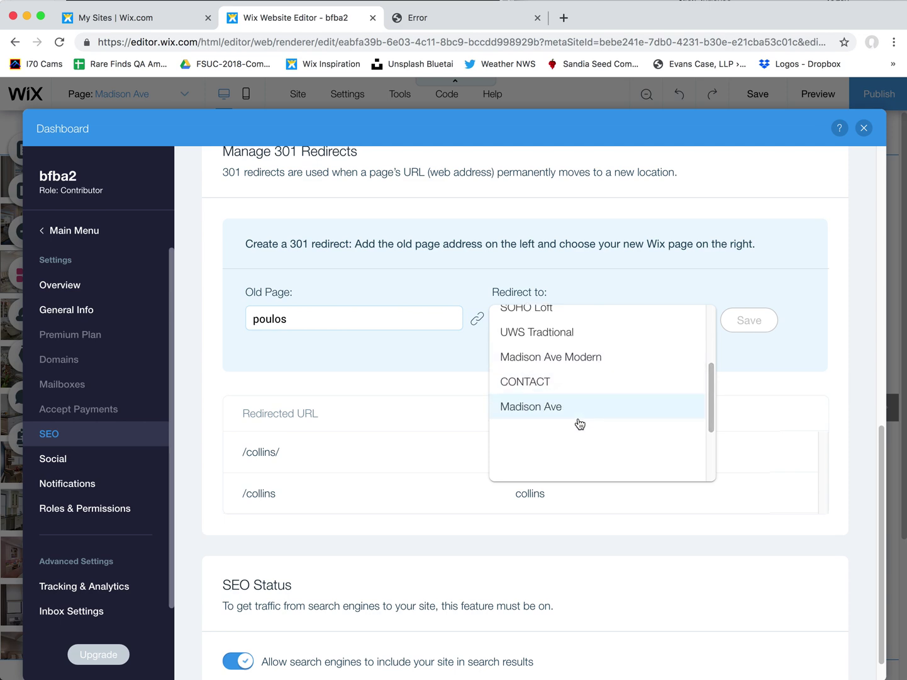
click(563, 408)
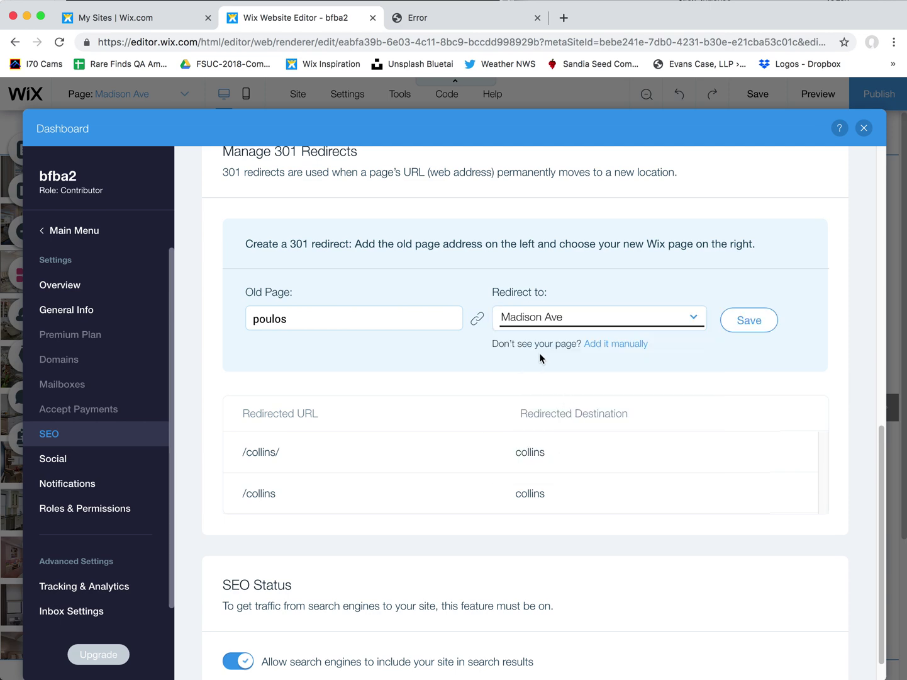
click(746, 327)
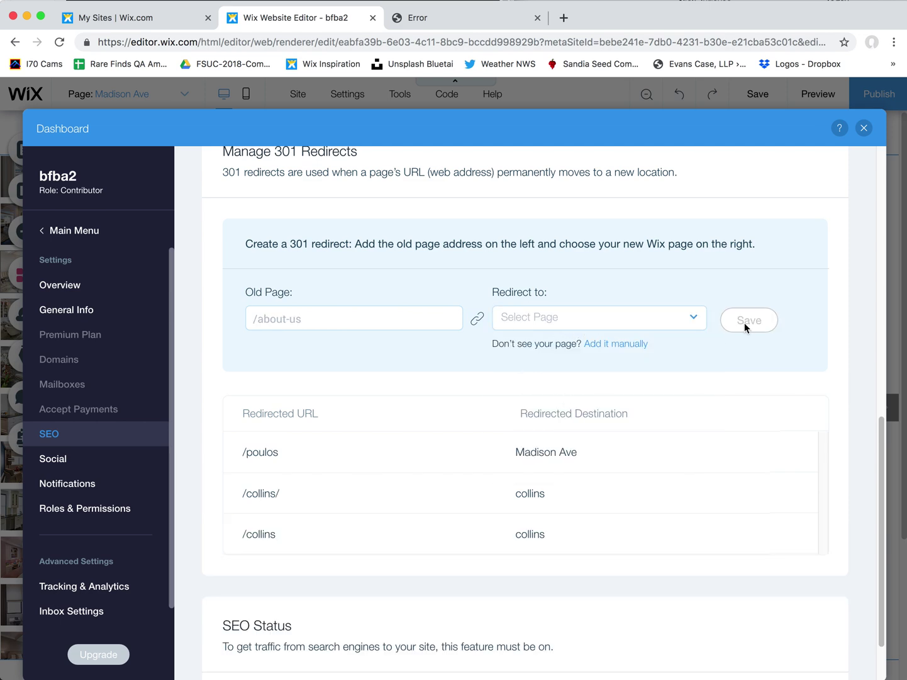
click(864, 128)
click(872, 96)
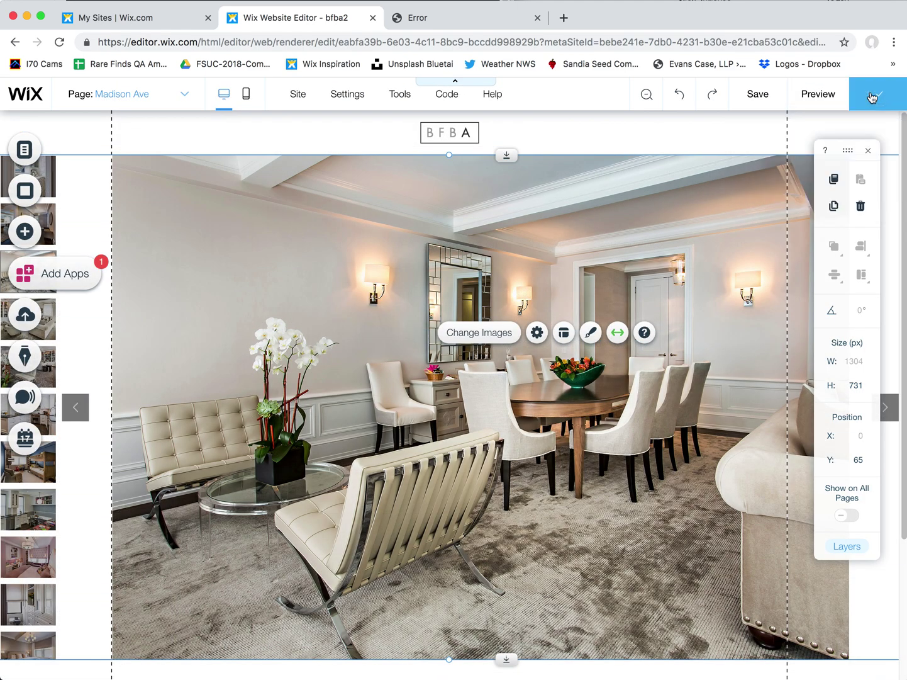
Retest the redirect from the first "Prototype | BFBA Project" Google result and highlight the opened page's /madison-avenue URL slug
key(super+grave)
drag(664, 154, 449, 62)
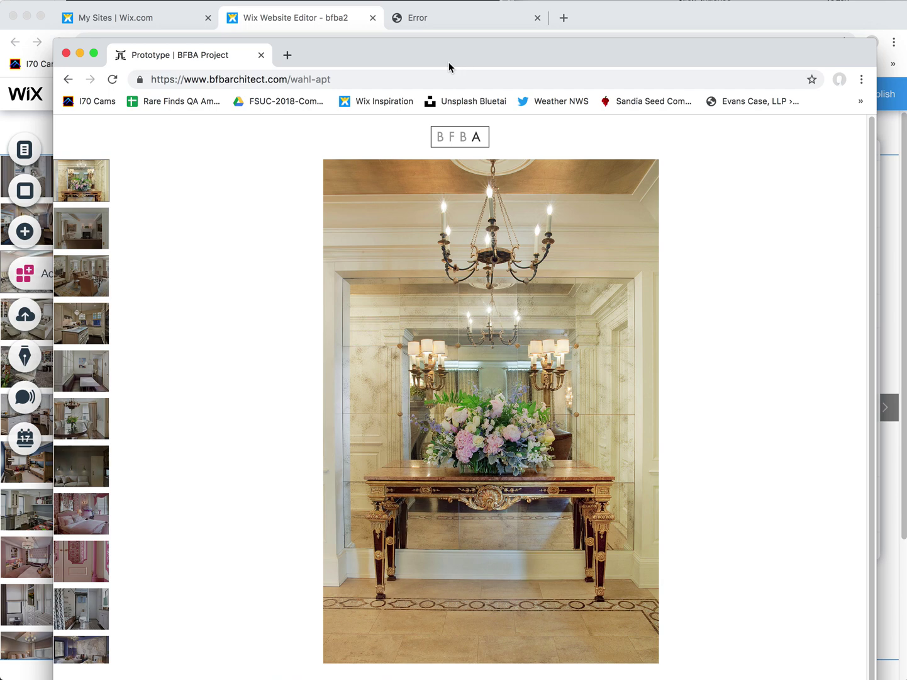
click(68, 79)
click(283, 380)
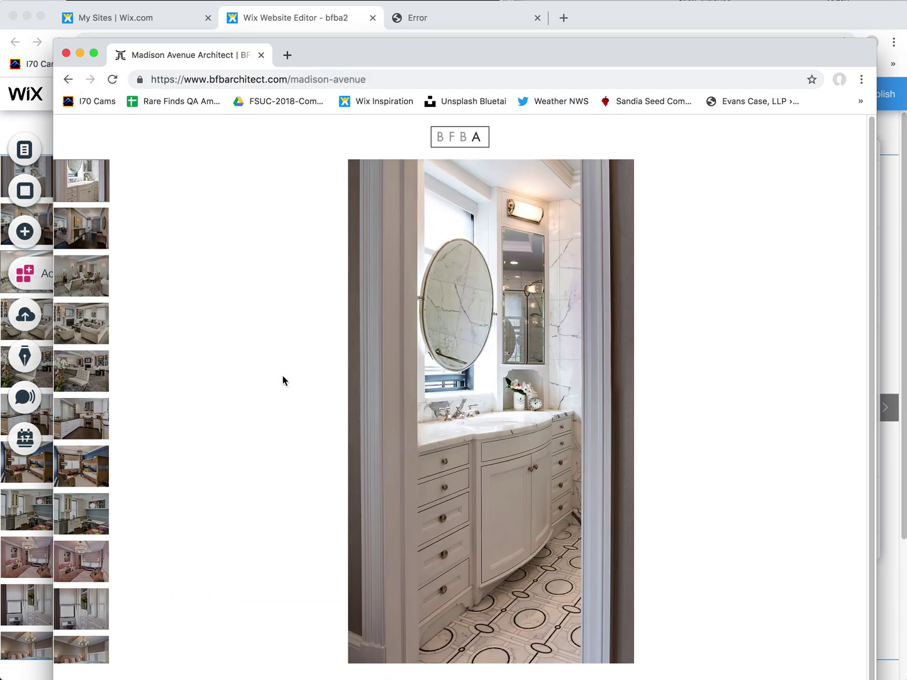
mouse_move(543, 396)
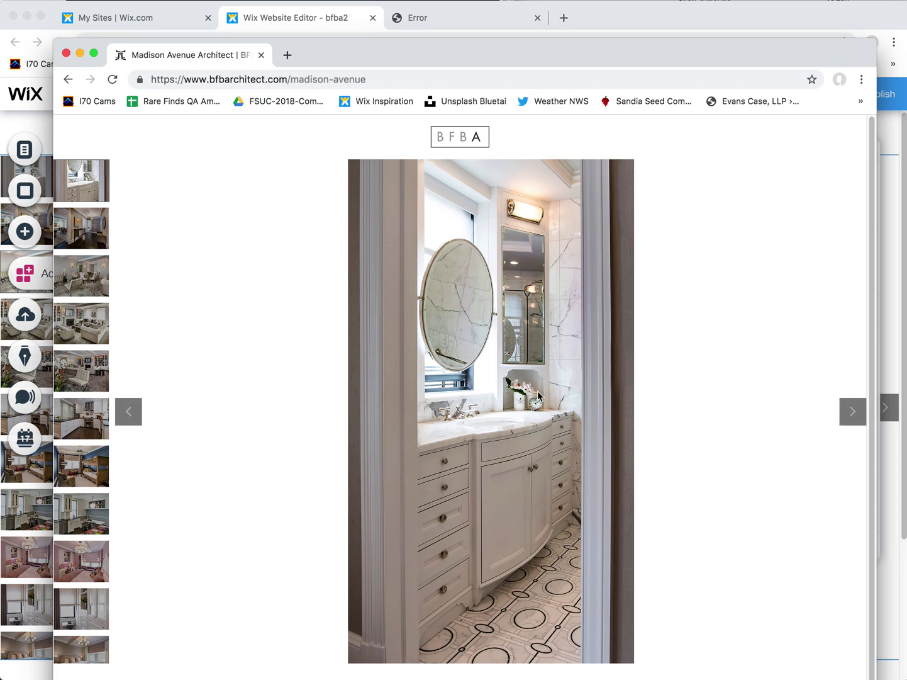
drag(398, 79, 289, 79)
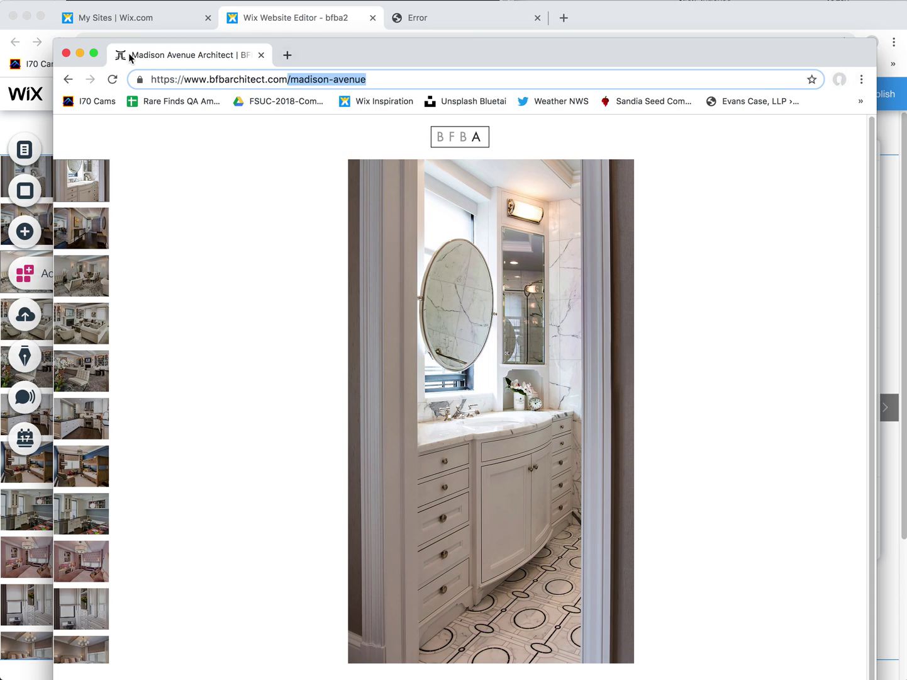
Close the test window and review the site's 301 redirect list in the dashboard's SEO settings
click(65, 53)
click(312, 96)
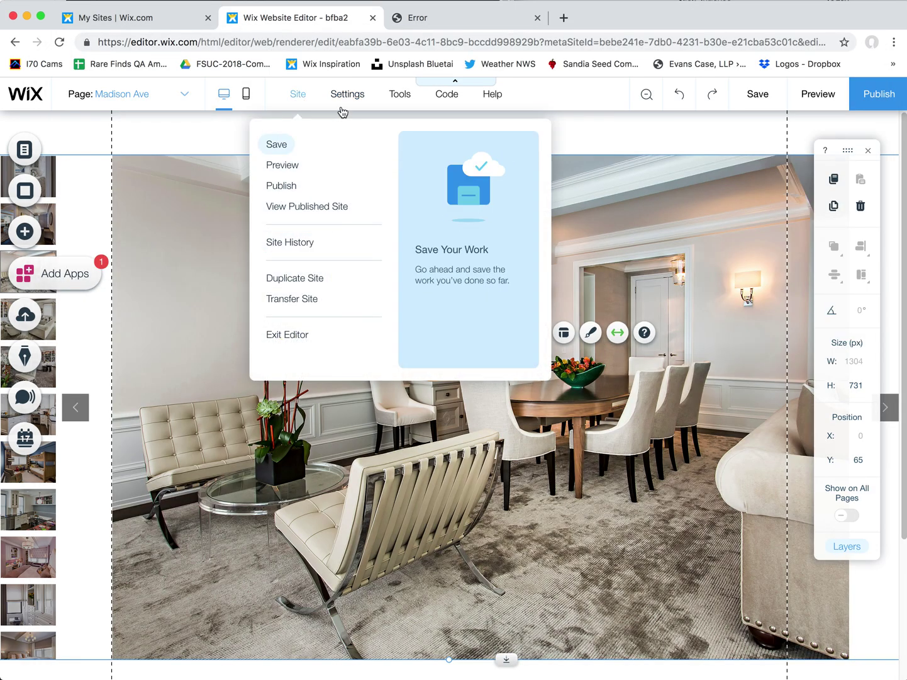
mouse_move(349, 102)
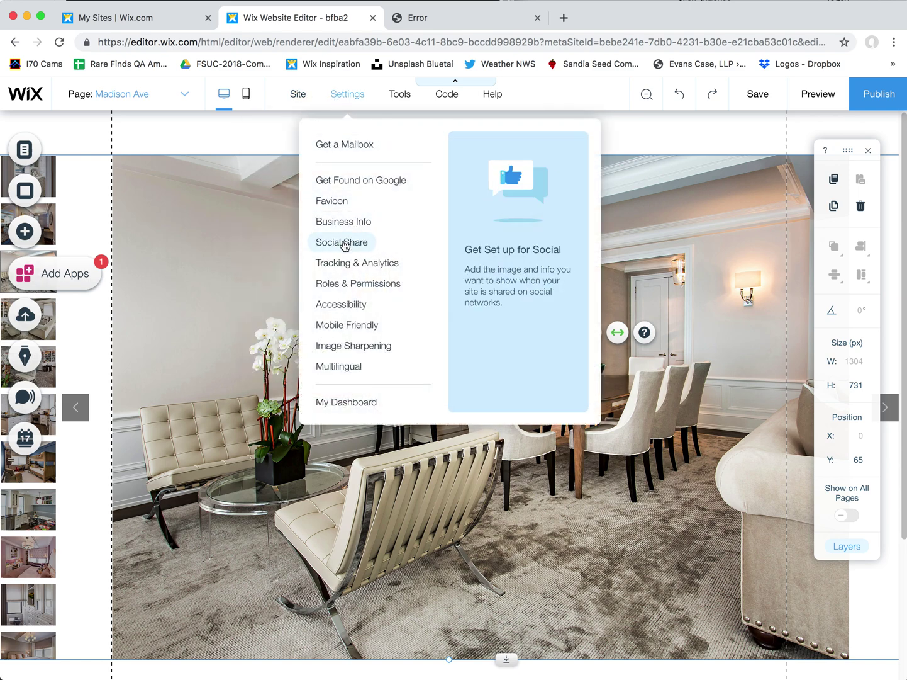
click(338, 240)
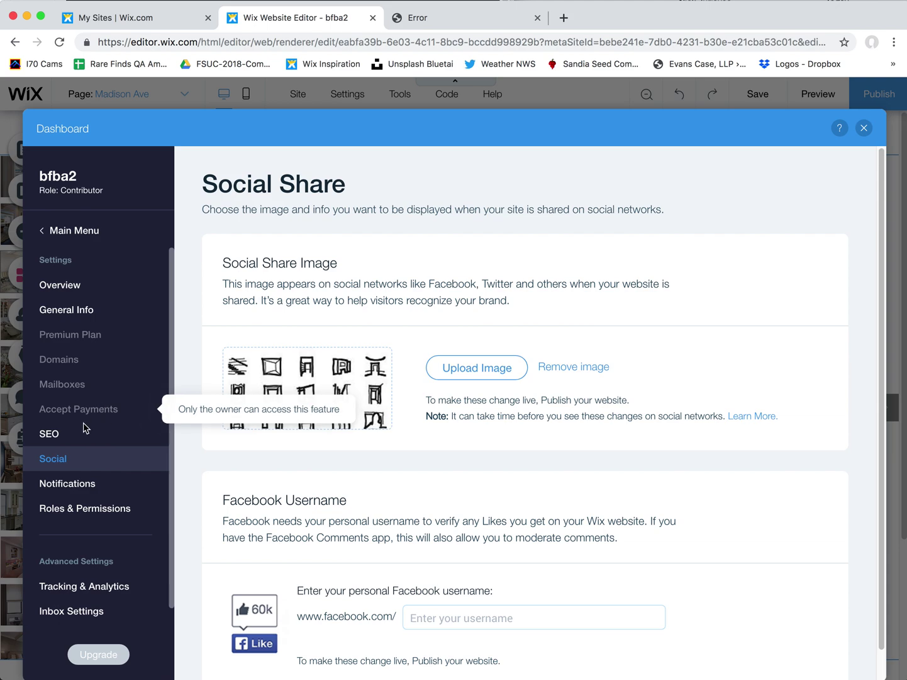
click(49, 439)
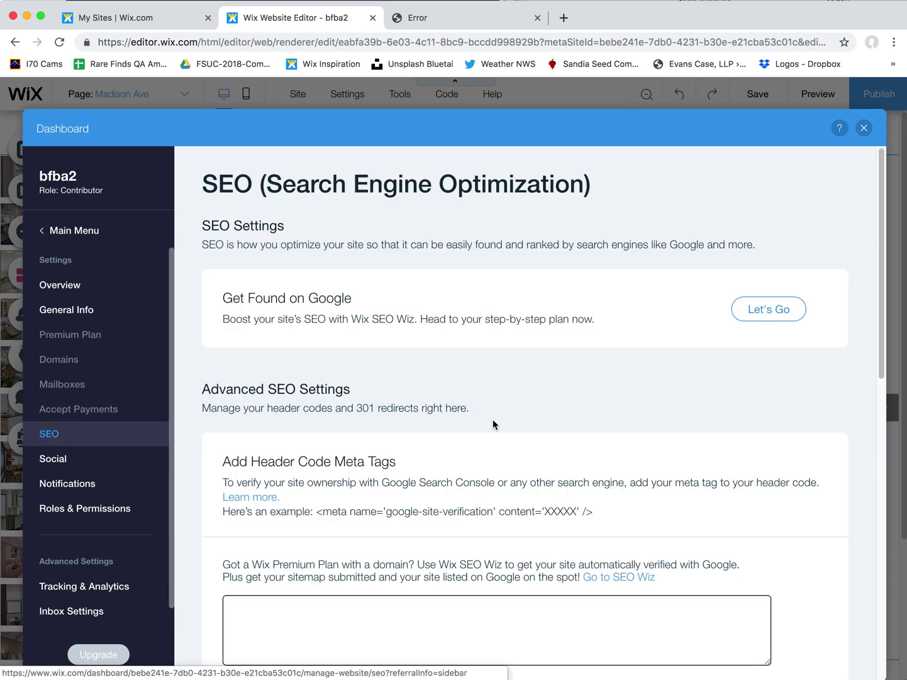
scroll(488, 418, down, 2)
scroll(496, 427, down, 9)
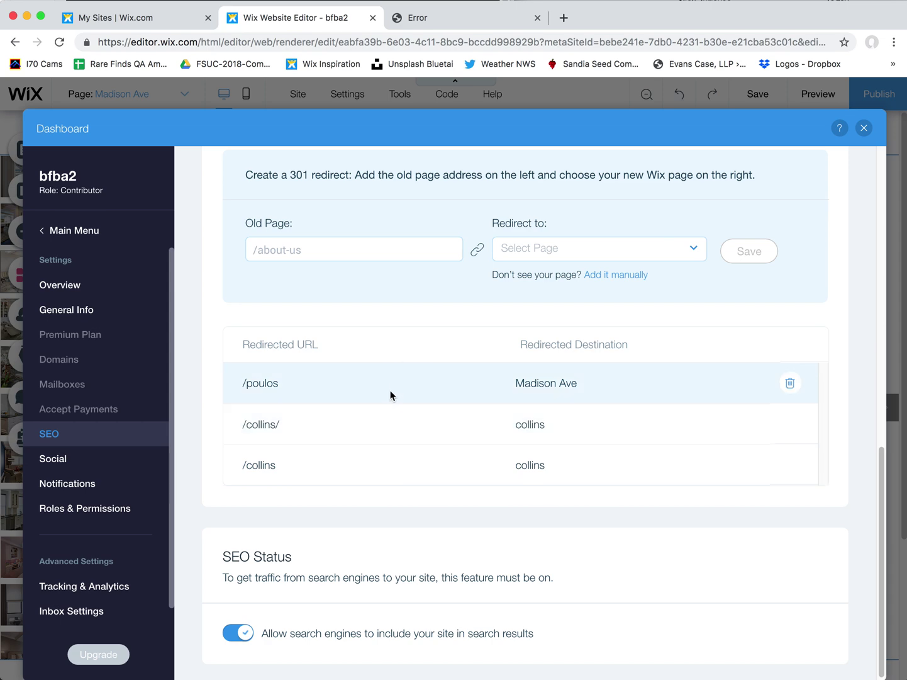
scroll(428, 379, up, 5)
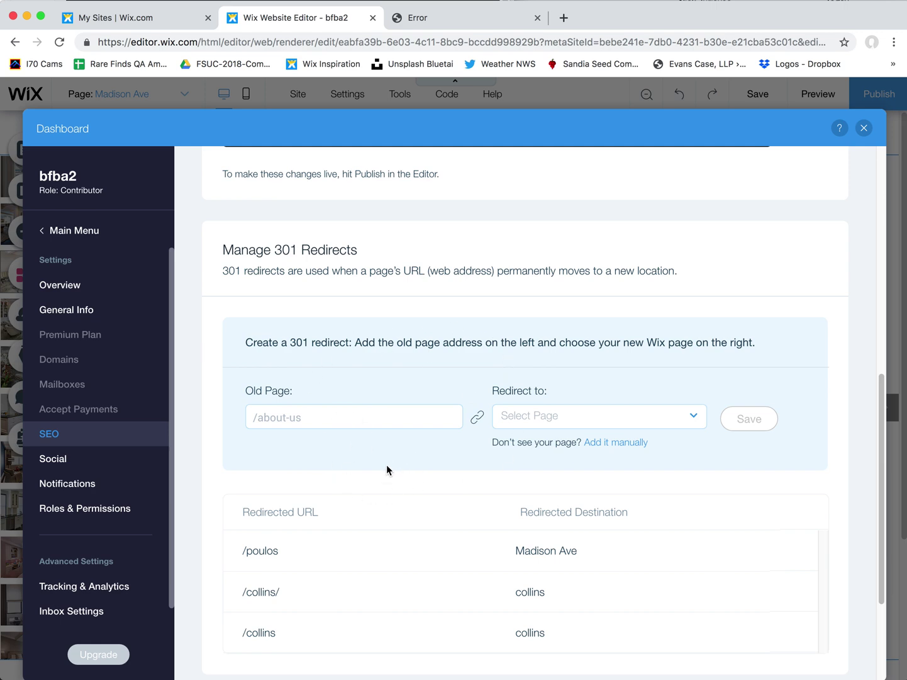
click(863, 130)
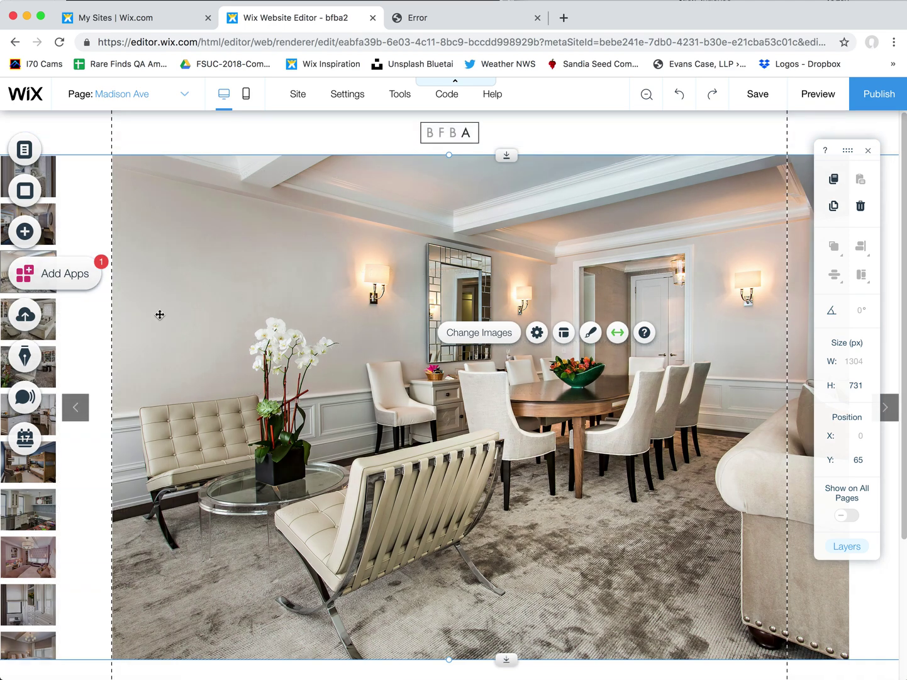
Visit the Beach House page, inspect Madison Ave Traditional's page URL in its Google SEO settings, and publish the site
click(146, 96)
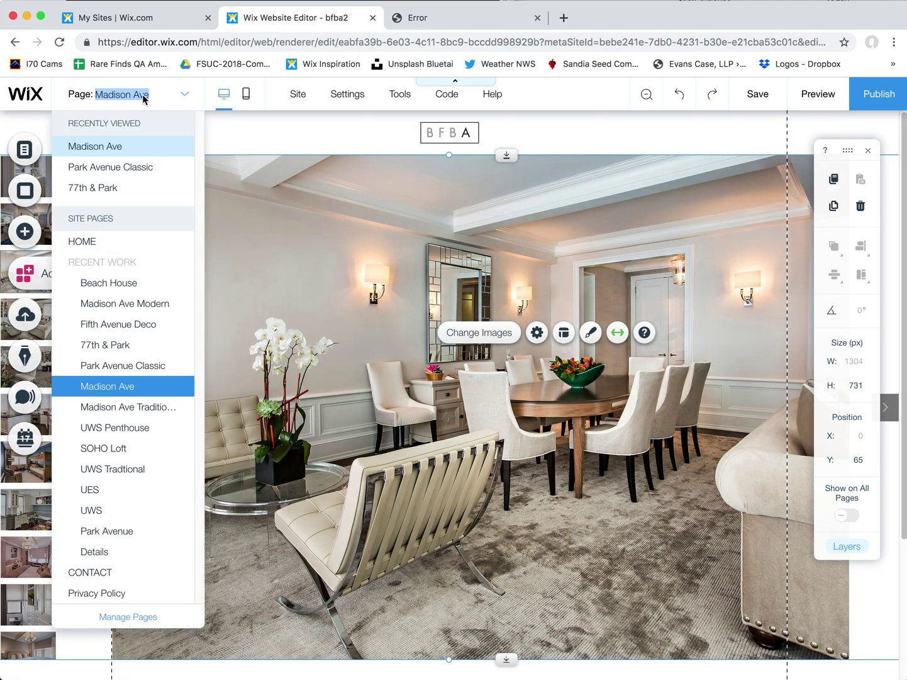
click(110, 287)
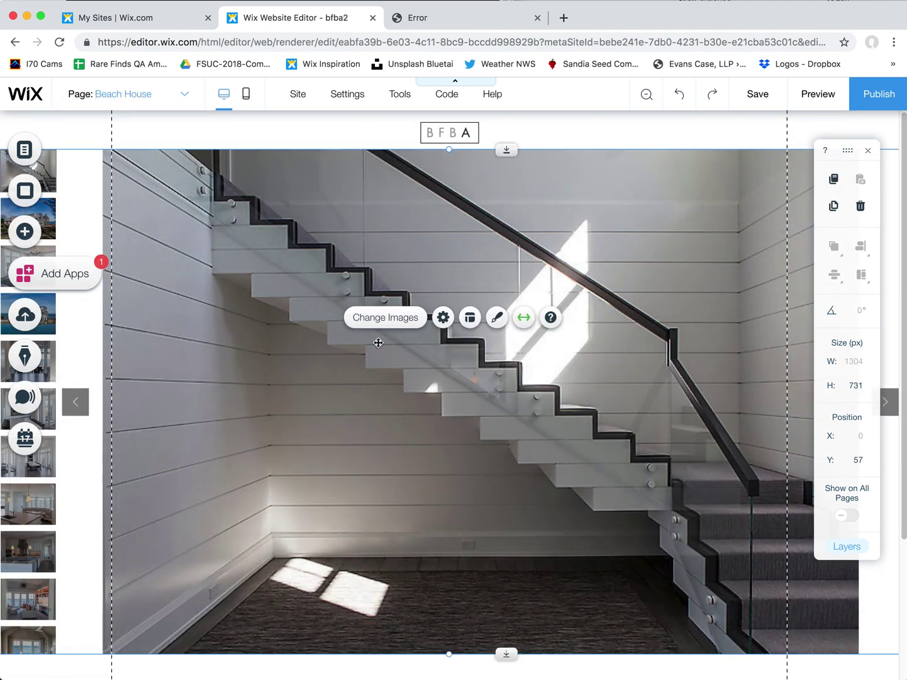
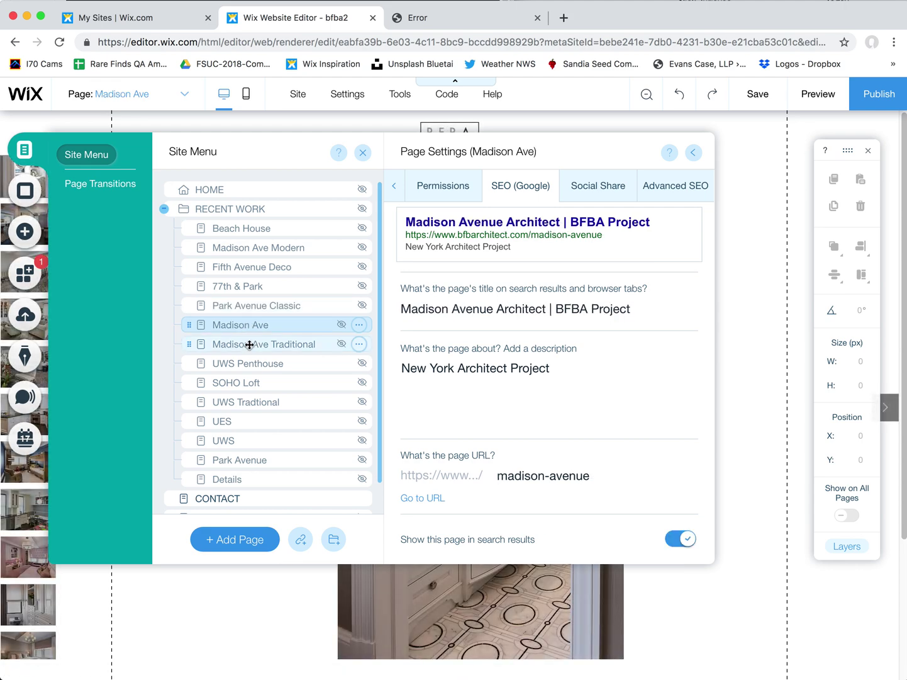
click(250, 345)
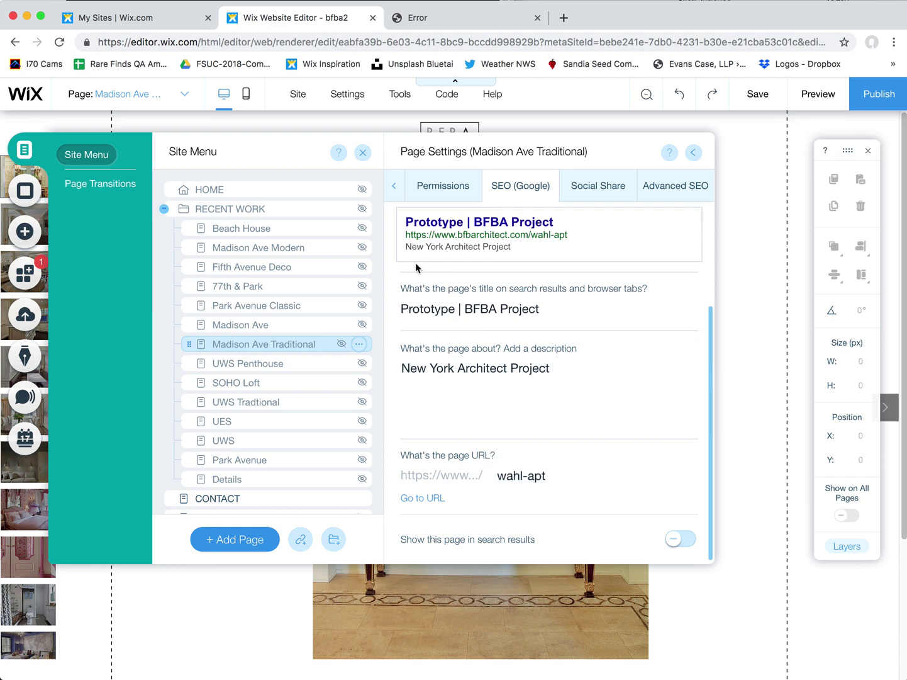
click(531, 477)
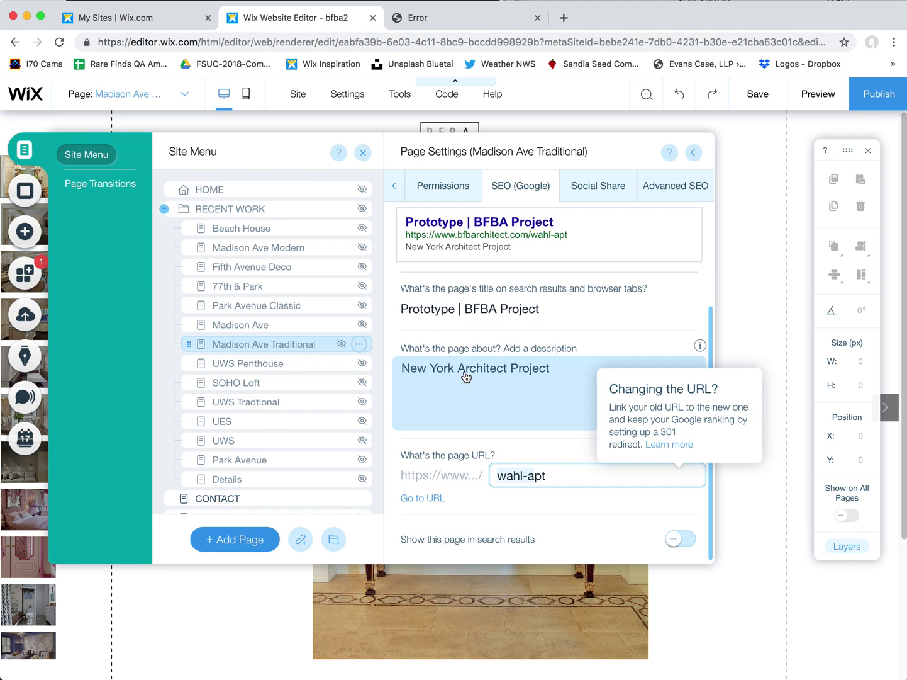
click(877, 95)
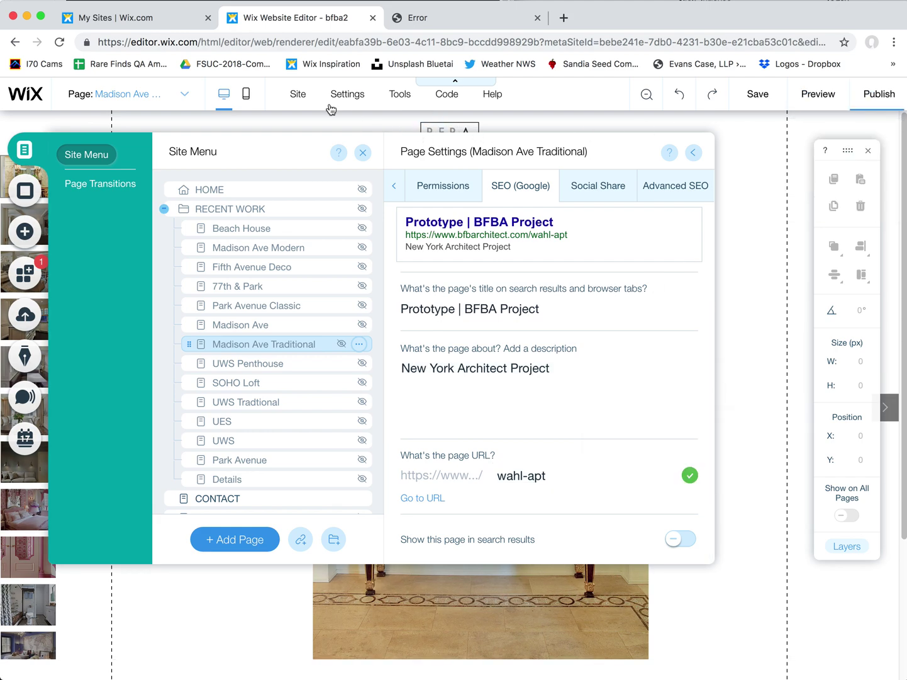
Show where a former page slug is entered for a 301 redirect in the dashboard's SEO settings, and return to the editor
mouse_move(344, 95)
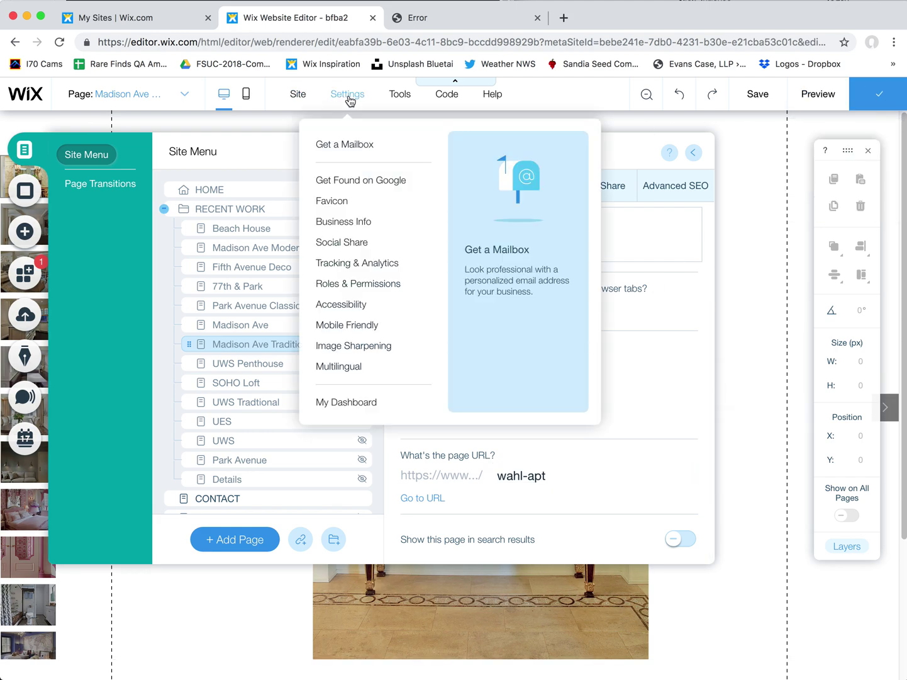
click(351, 255)
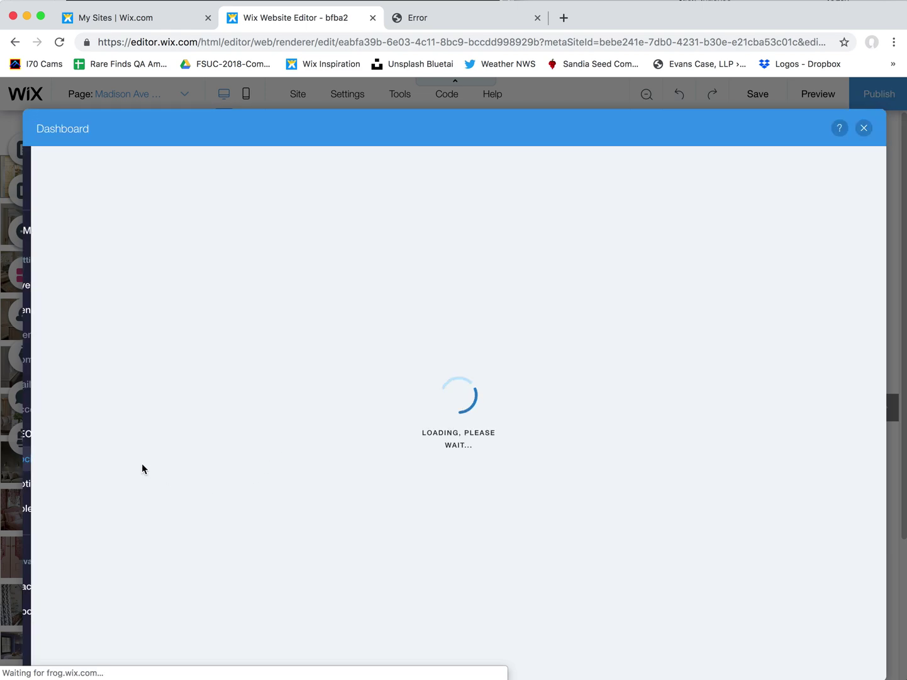
click(111, 462)
click(70, 434)
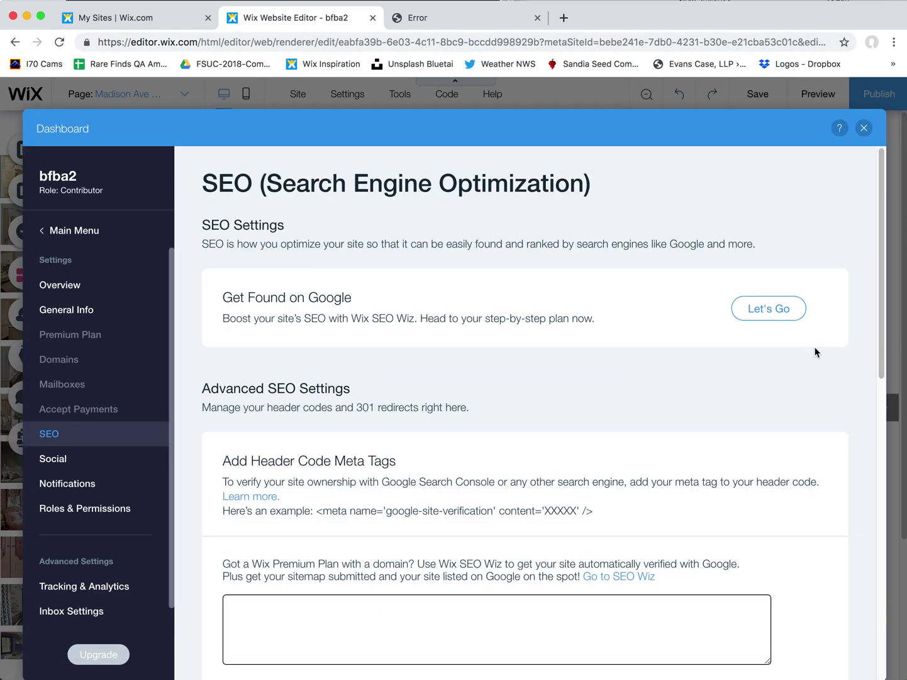
scroll(799, 359, down, 10)
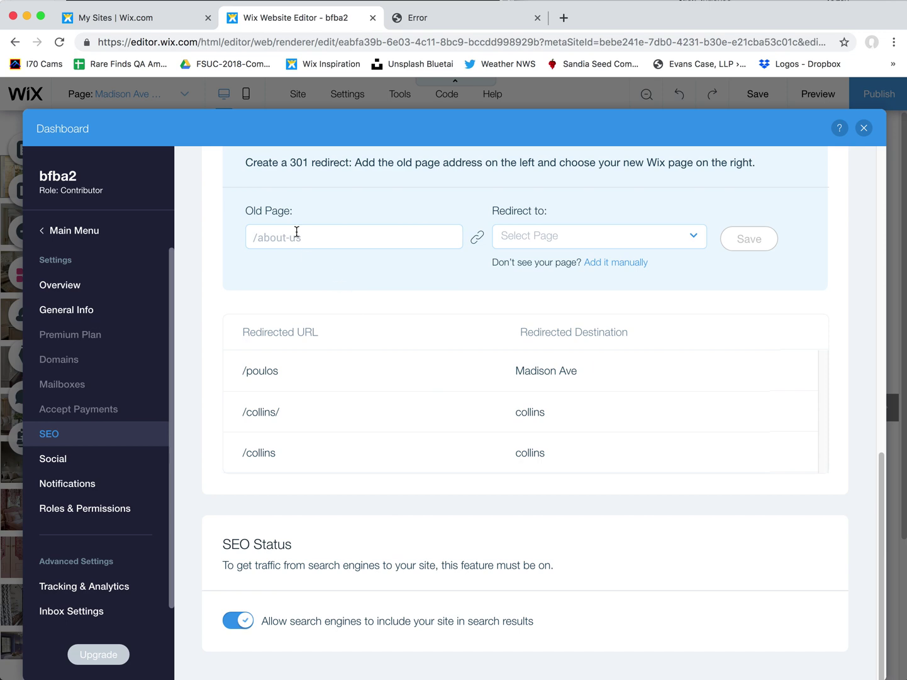
click(277, 232)
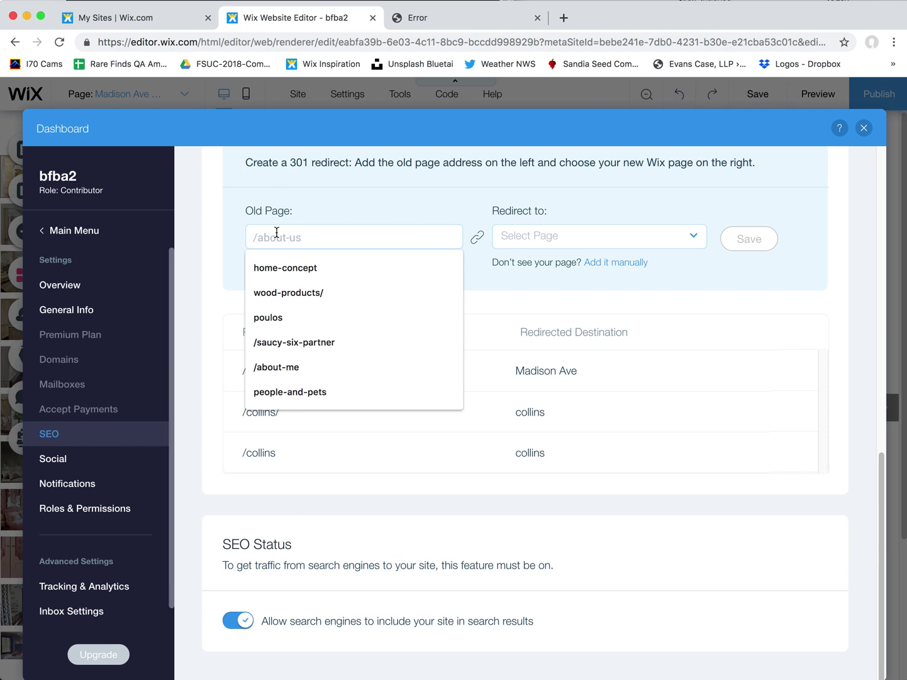
scroll(716, 456, up, 2)
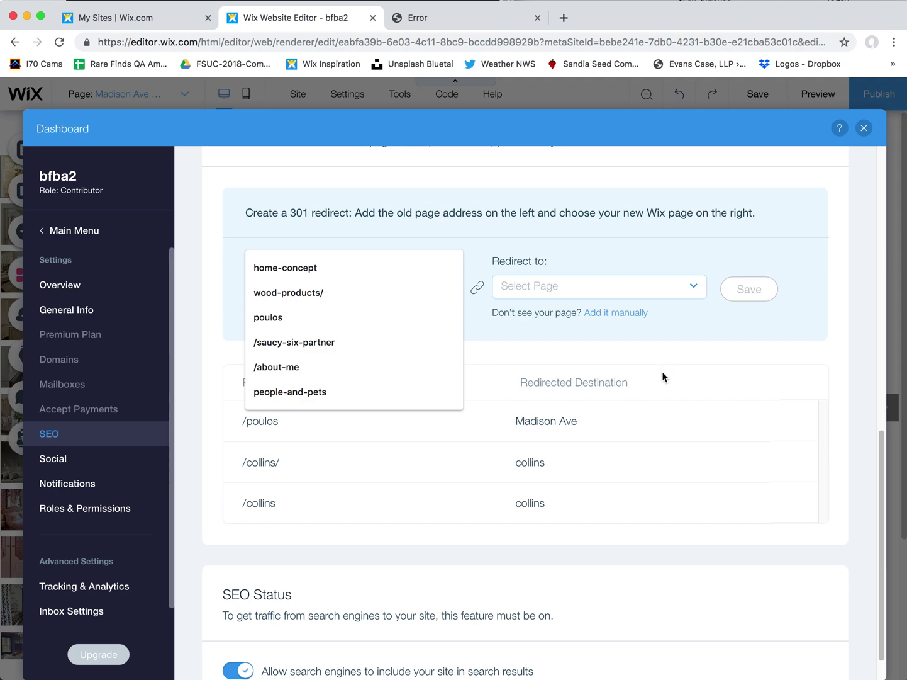
scroll(794, 386, up, 3)
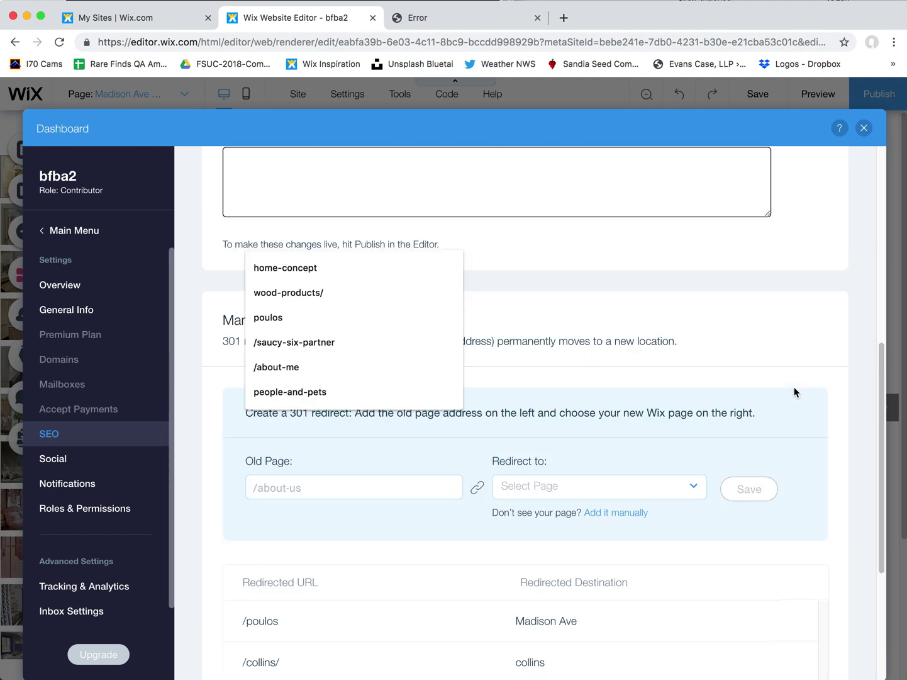
click(864, 128)
Open the UWS Penthouse page's Google SEO settings and examine its title, description and page URL
click(25, 149)
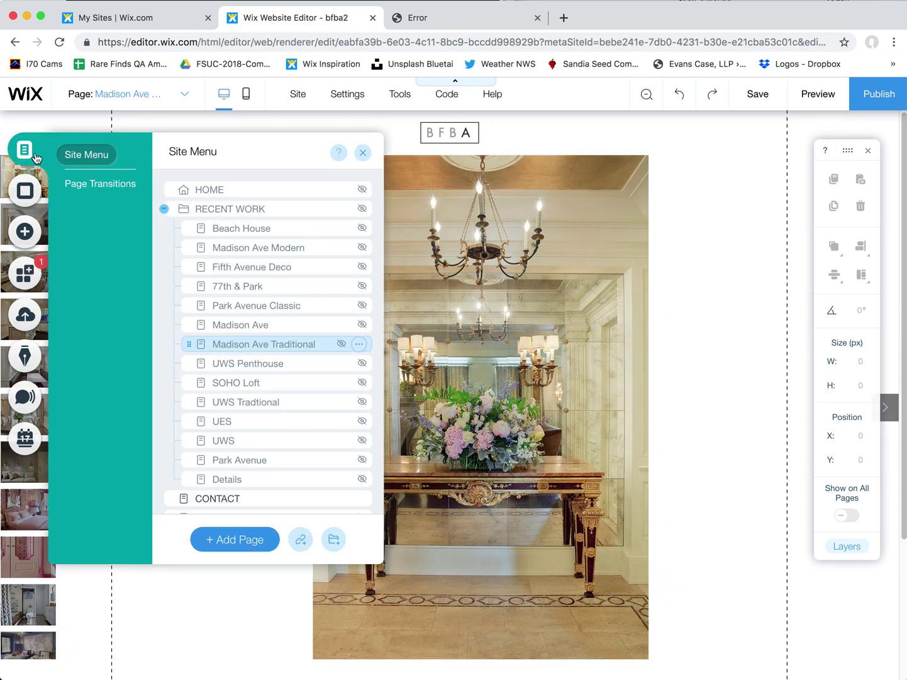
click(289, 363)
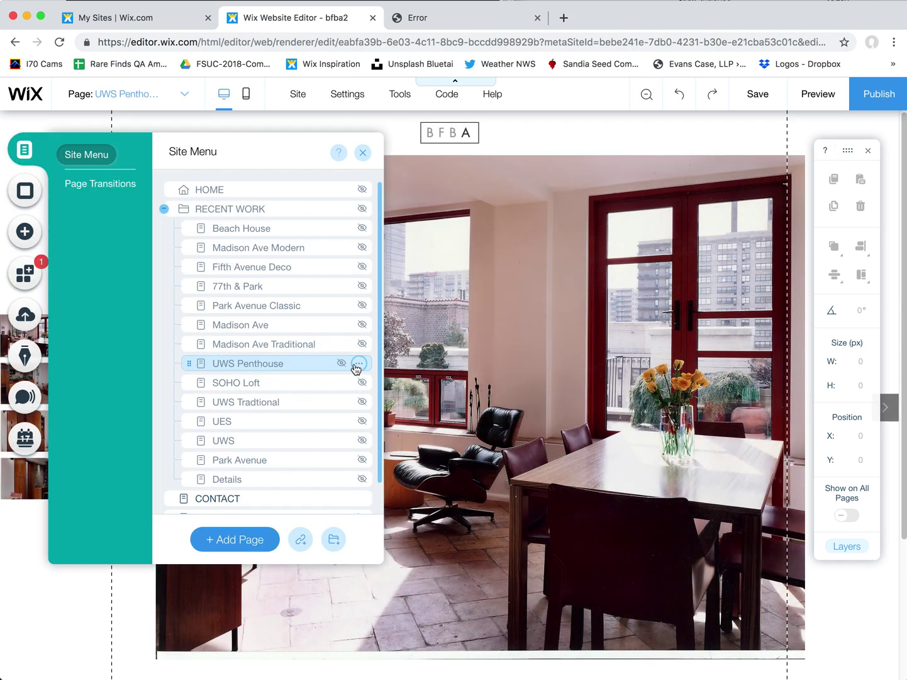
click(359, 364)
click(416, 389)
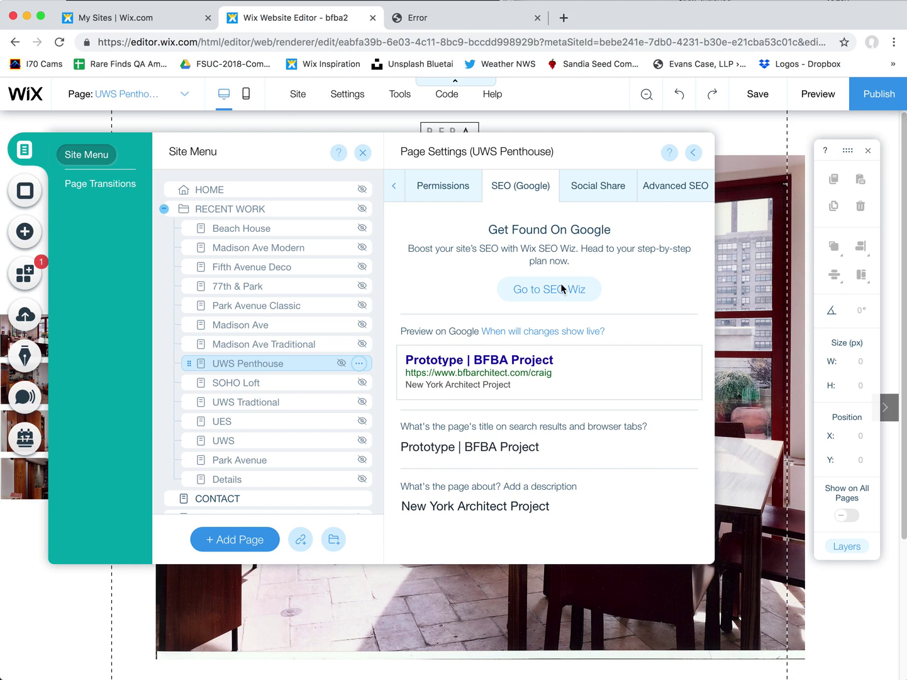
scroll(546, 492, down, 3)
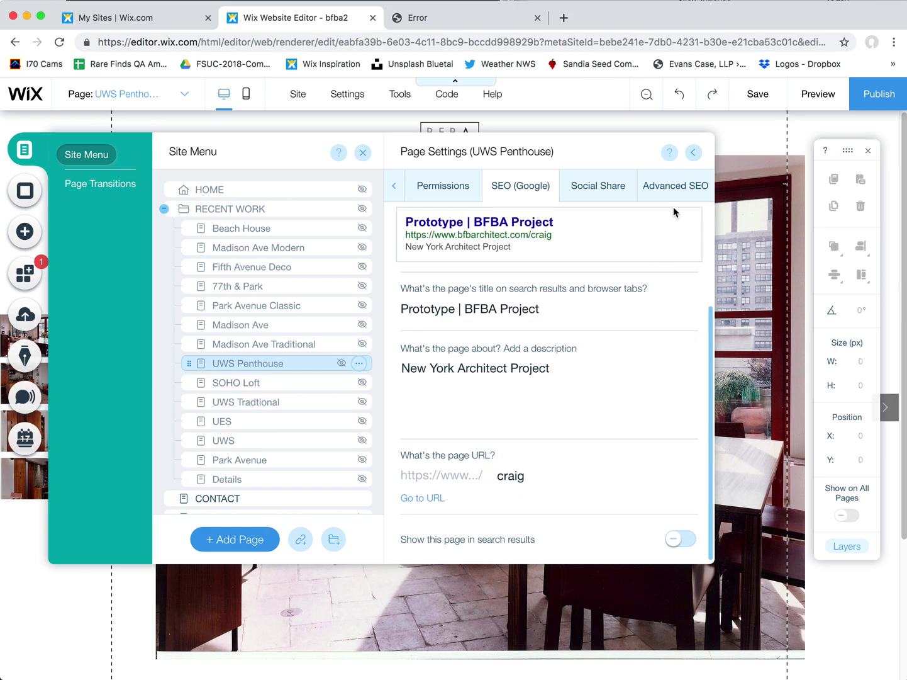
click(694, 152)
Review the alt-text titles of the four UWS Penthouse gallery images, finish organizing the gallery and publish the site
click(528, 265)
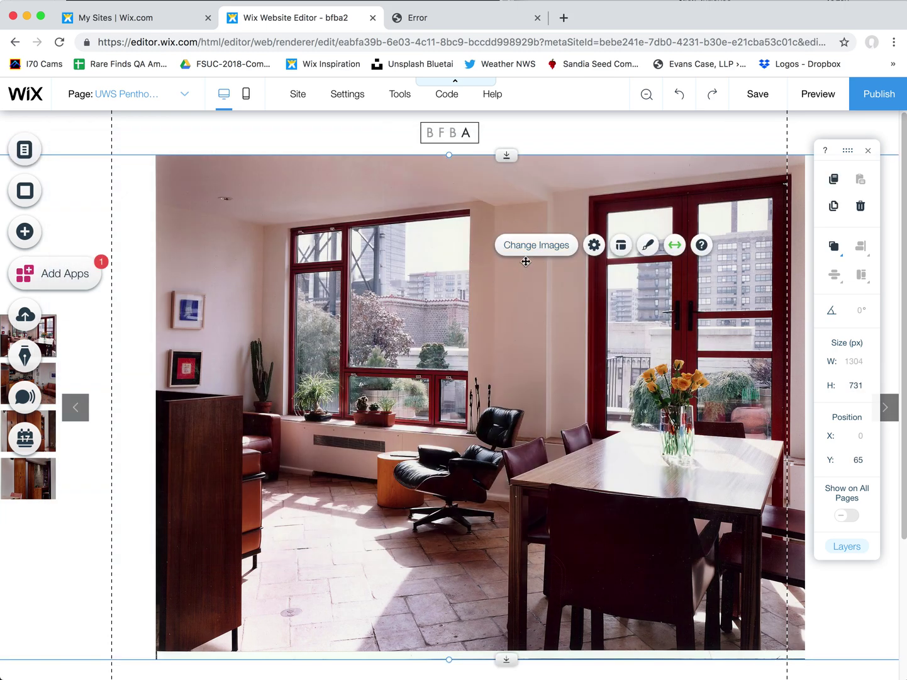
click(528, 251)
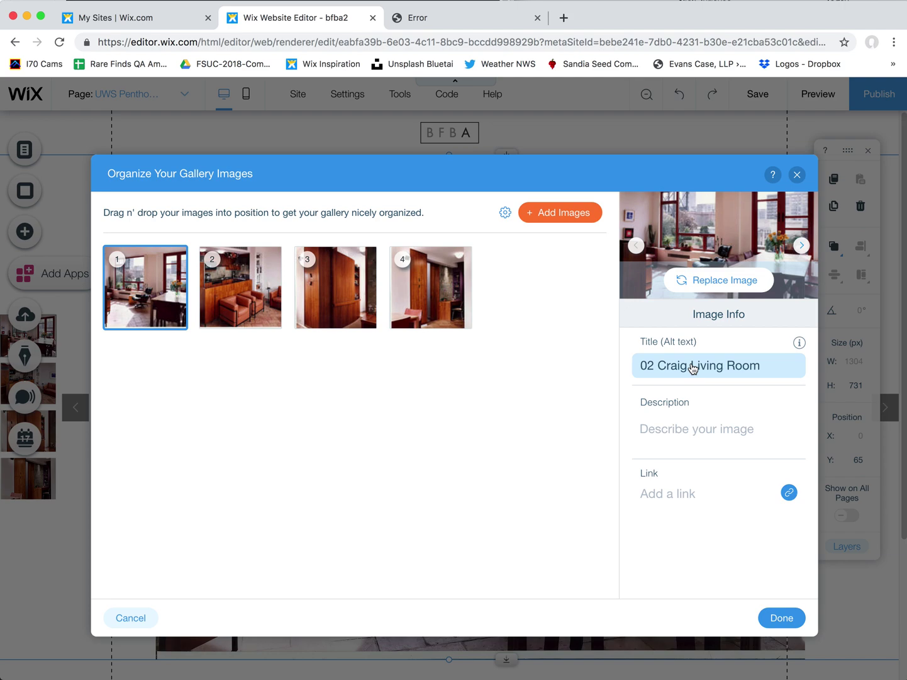
click(274, 293)
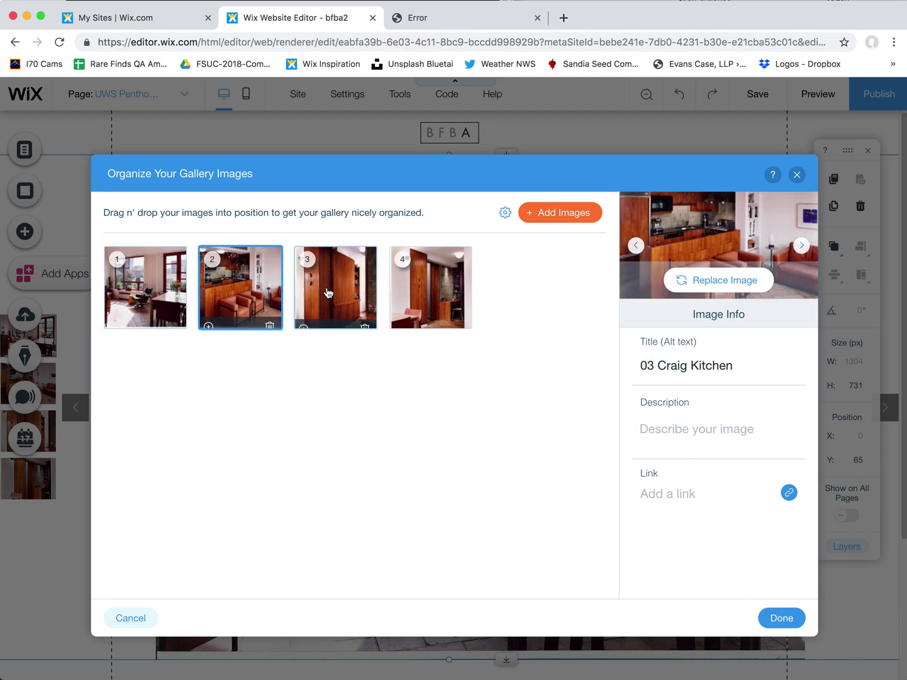
click(322, 292)
click(431, 290)
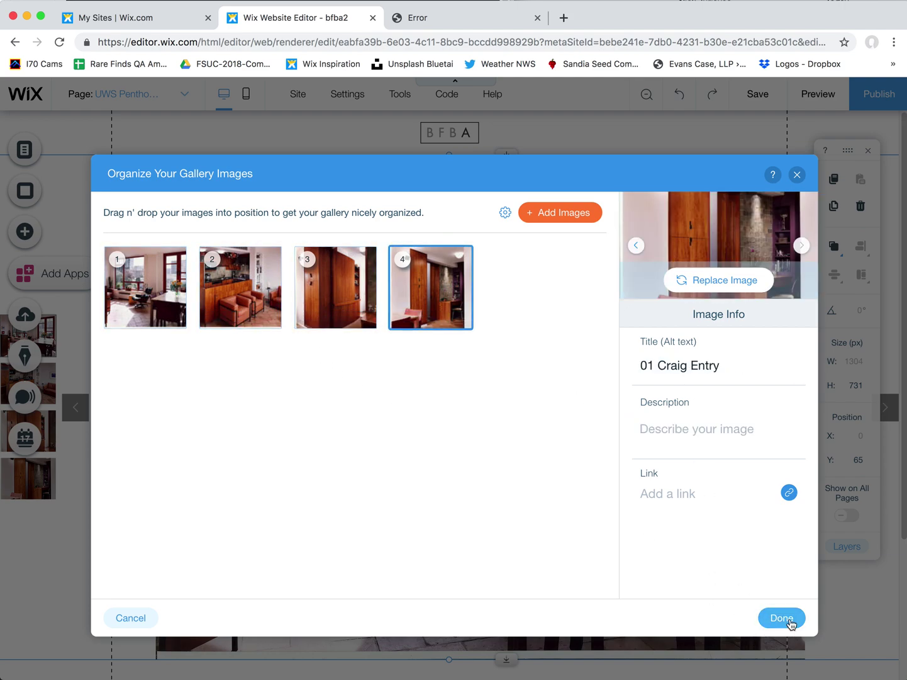
click(781, 618)
click(868, 99)
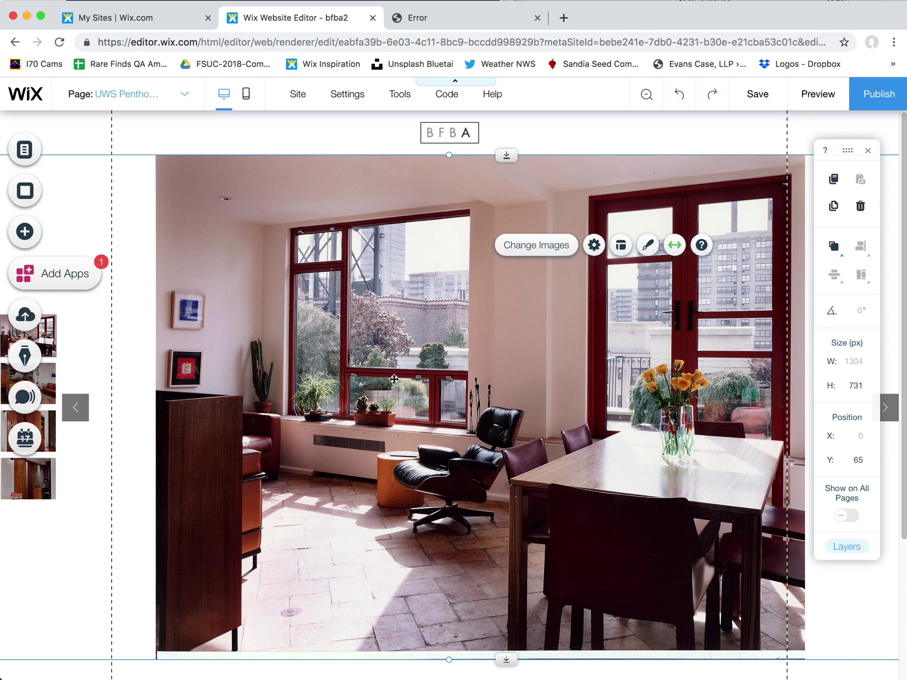
Search Google for site:bfbarchitect.com in the tab with the error page and highlight the /details result's description
drag(649, 25, 667, 18)
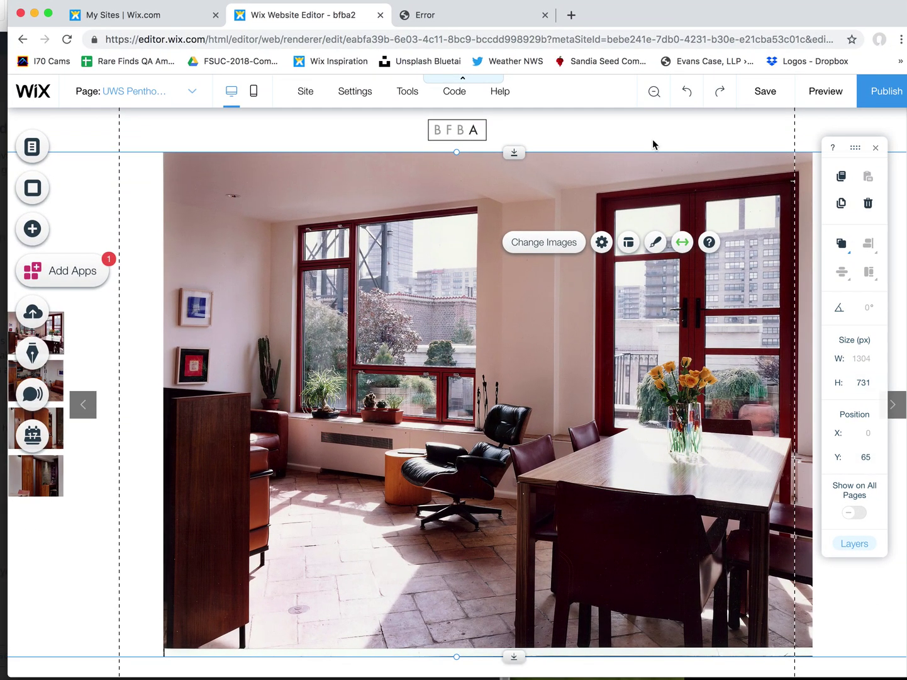
click(440, 15)
click(283, 41)
text(site:)
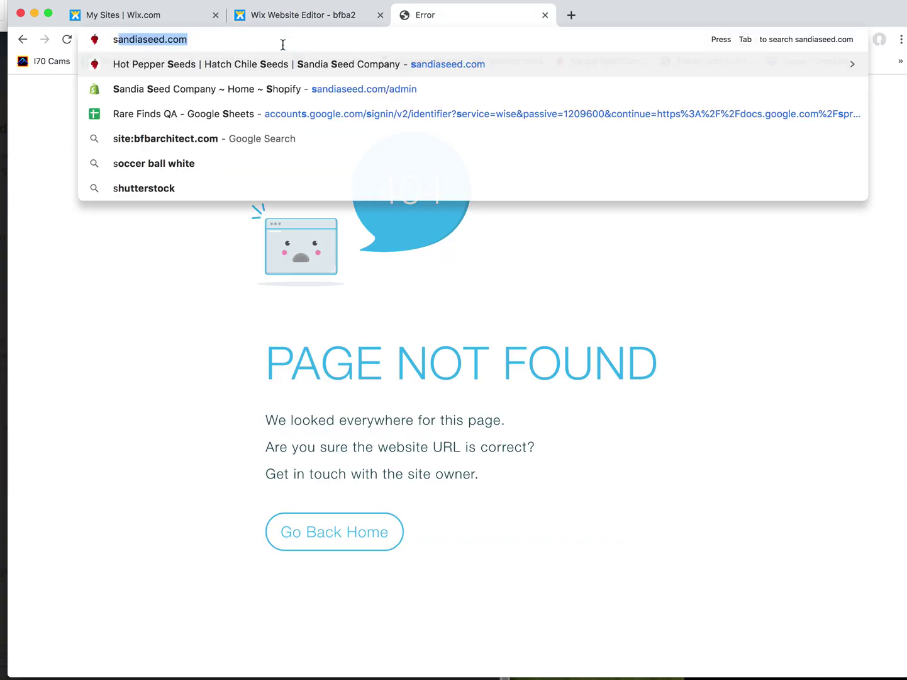
key(Return)
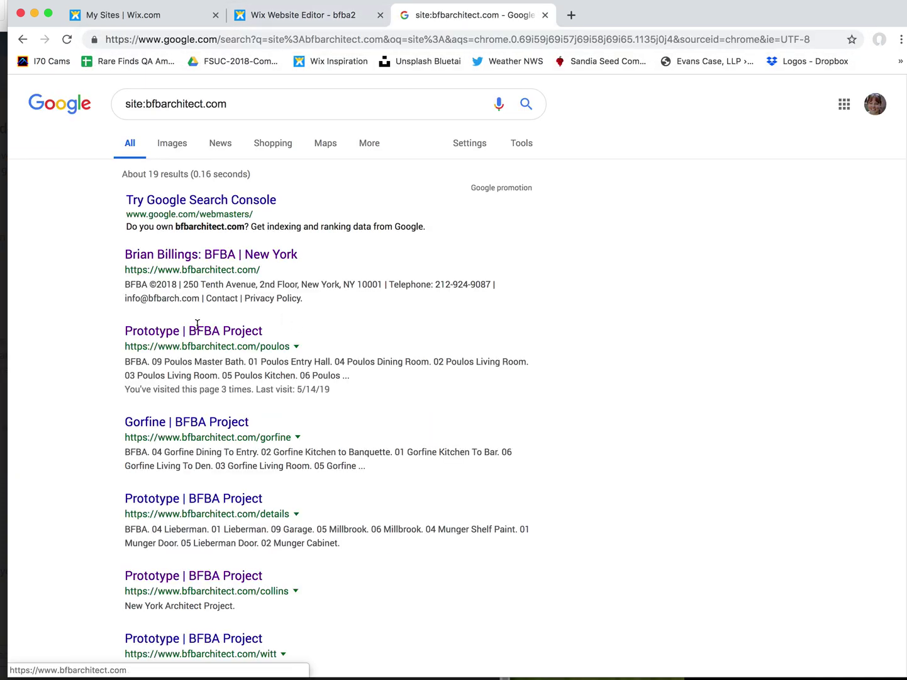
scroll(279, 447, down, 3)
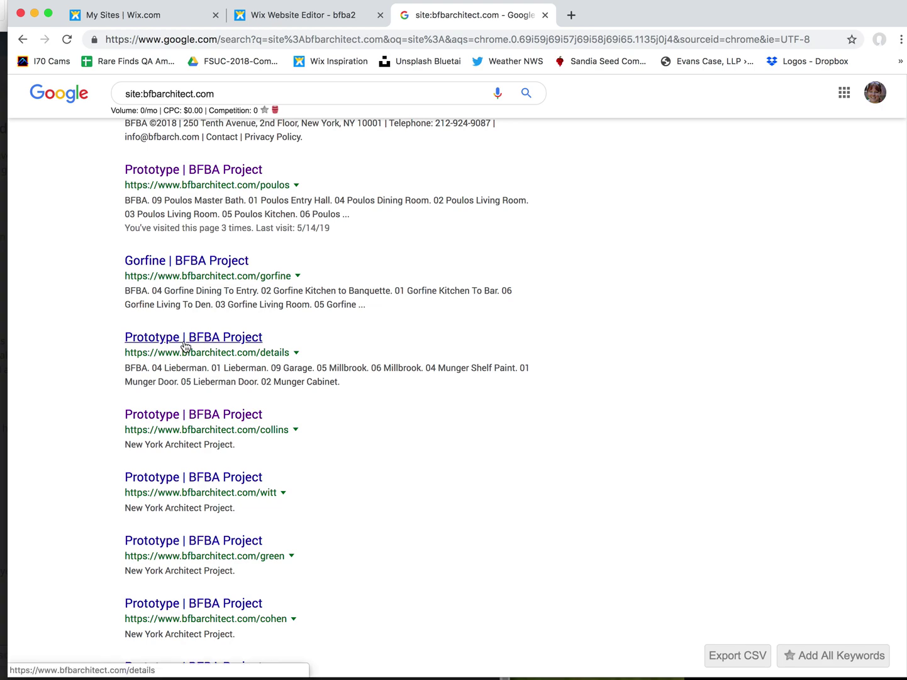
triple_click(307, 378)
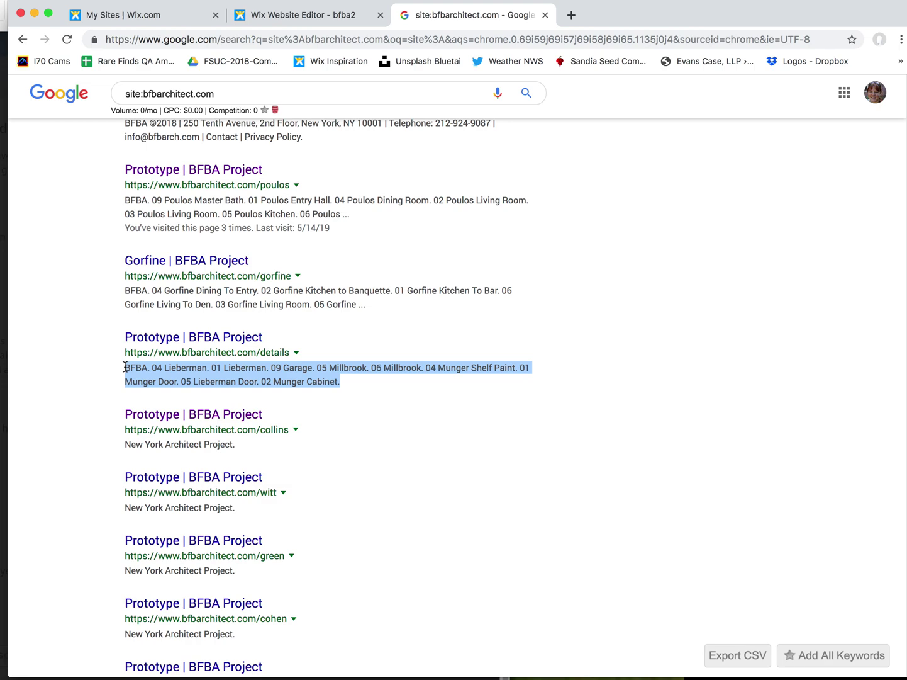
click(242, 88)
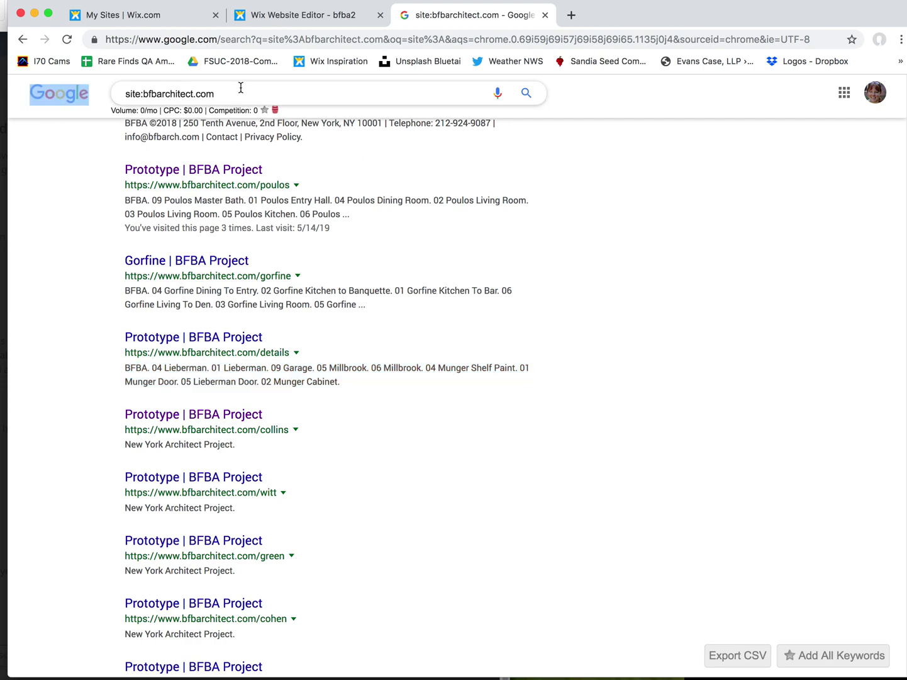
Replace the site: query and search Google for google search console
double_click(242, 89)
click(241, 88)
scroll(243, 87, up, 3)
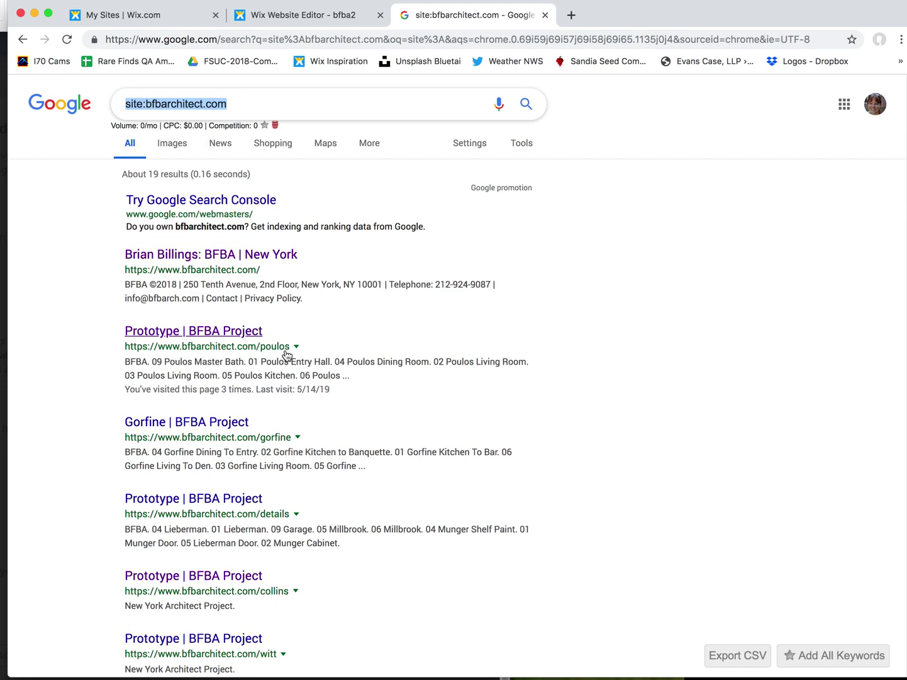
text(search)
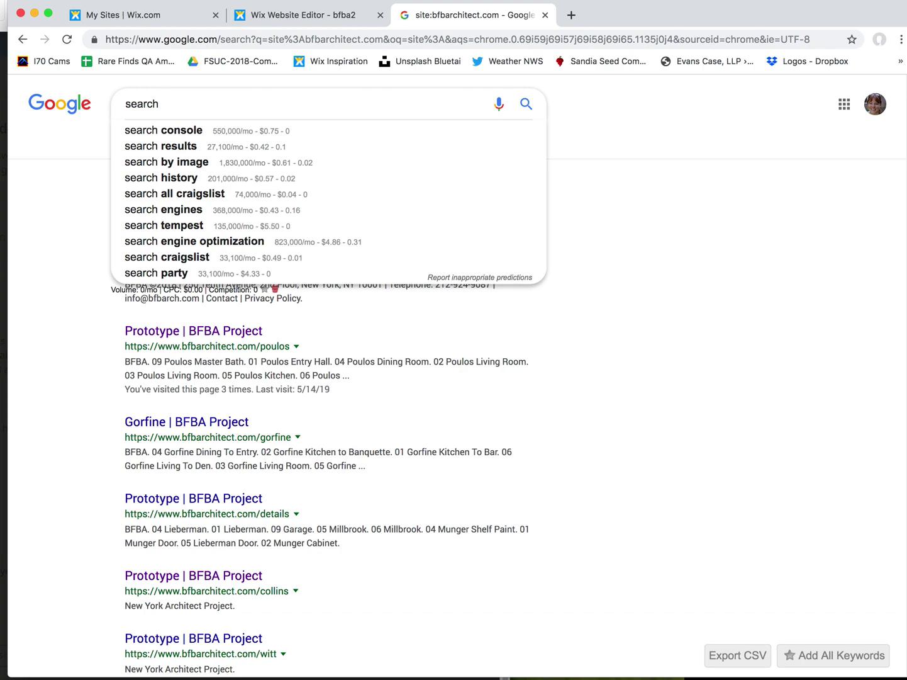
key(super+a)
text(google business)
key(super+a)
text(google search console)
key(Return)
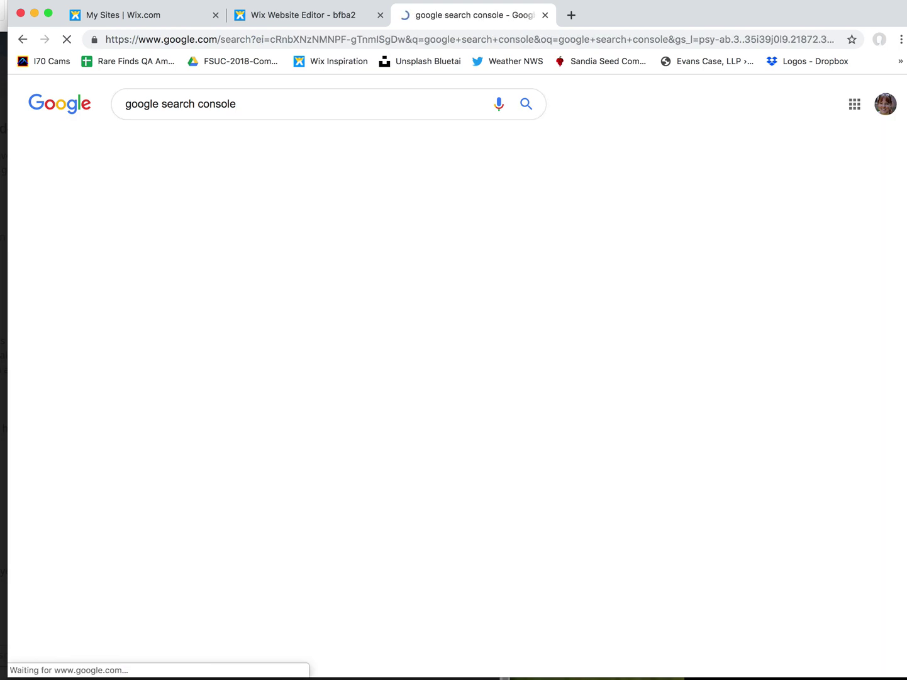
Start Google Search Console from its search result, examine the kellypc.com Sitemaps and Overview pages, and return to the Wix editor by closing the console
click(177, 206)
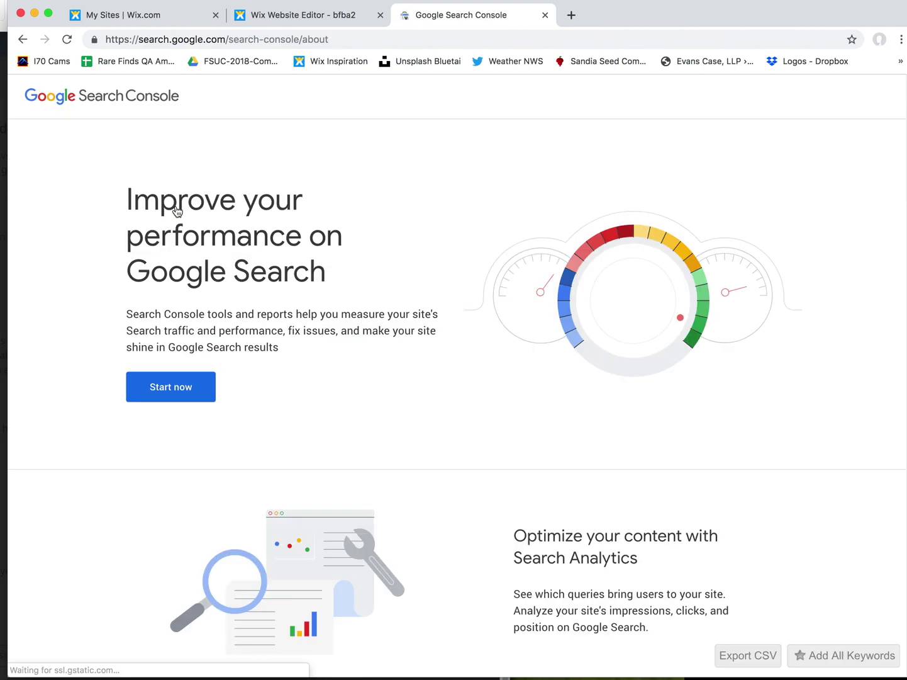
click(176, 394)
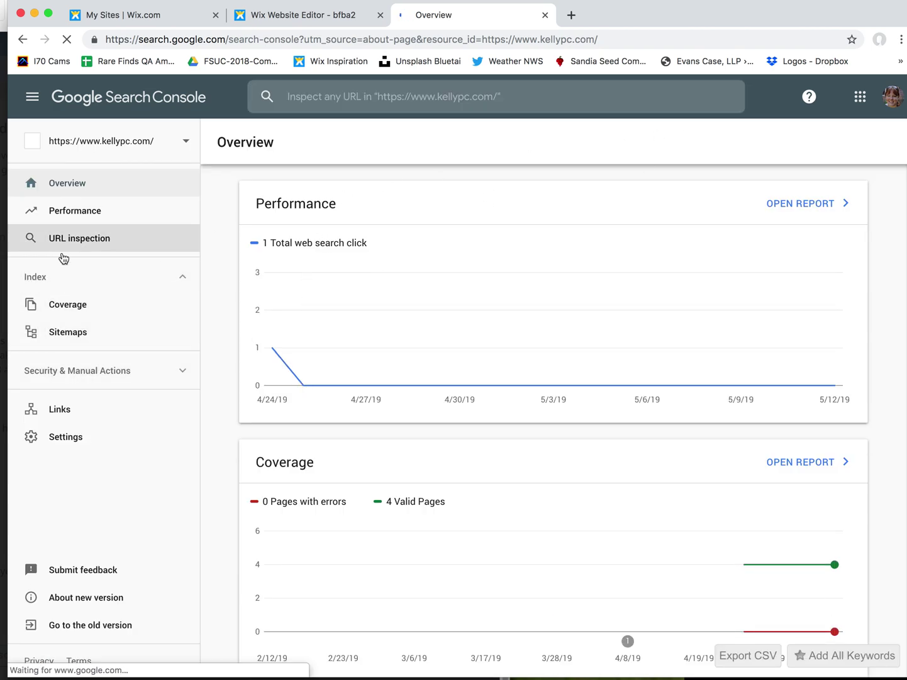
click(72, 335)
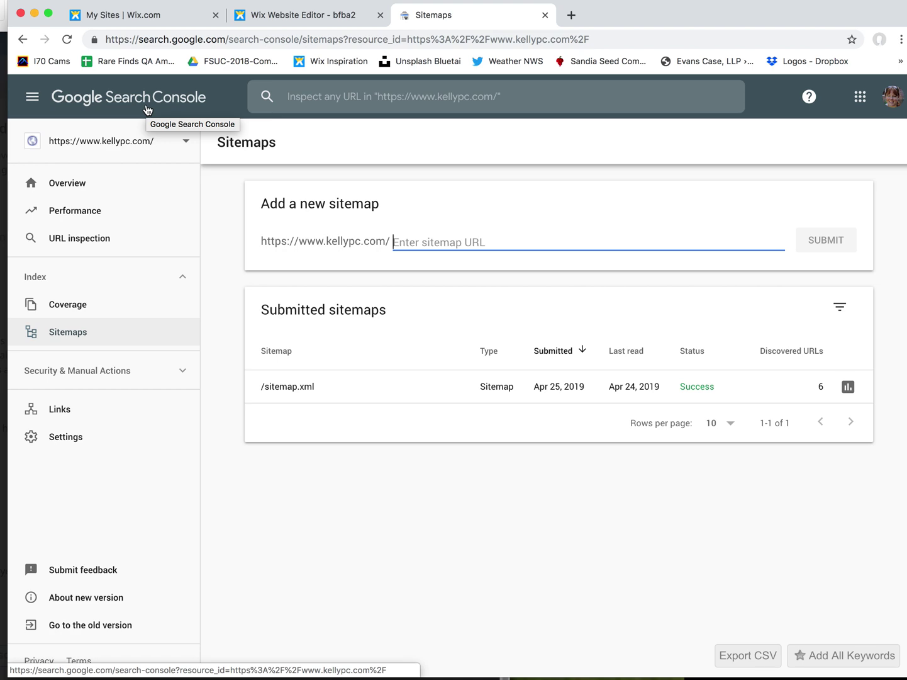
click(114, 101)
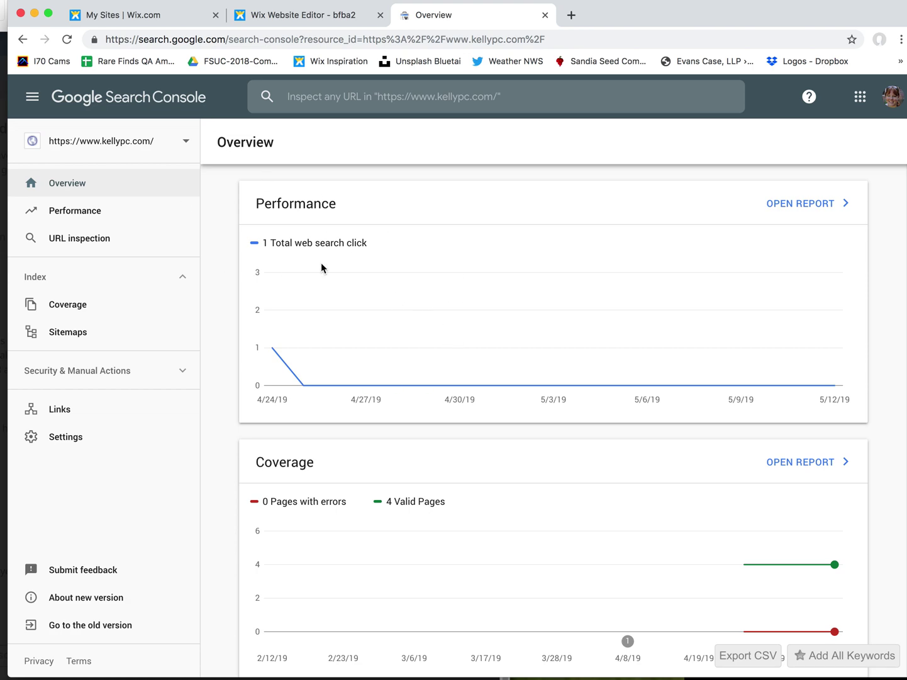
click(545, 15)
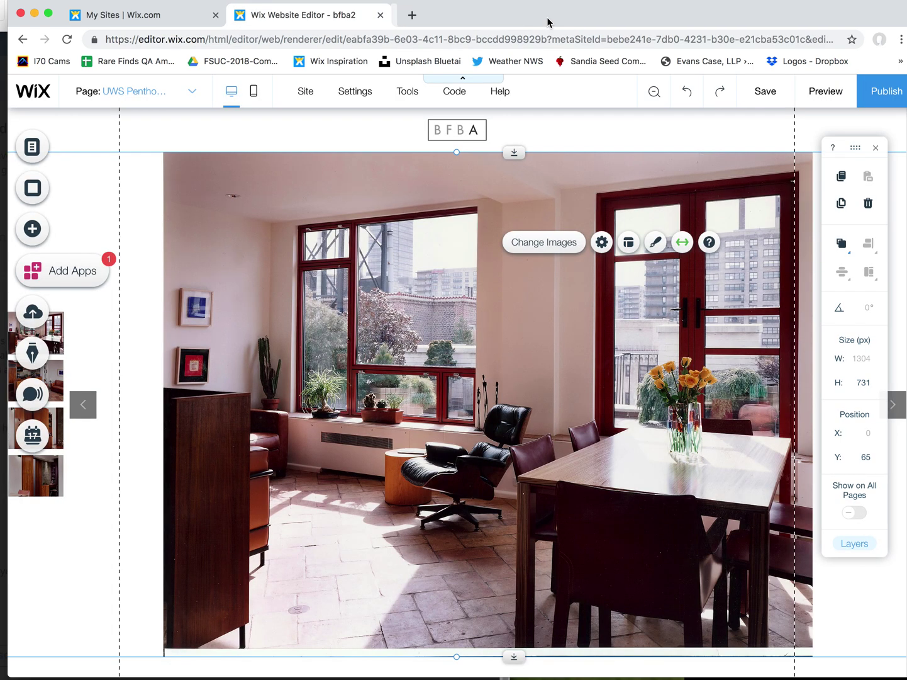